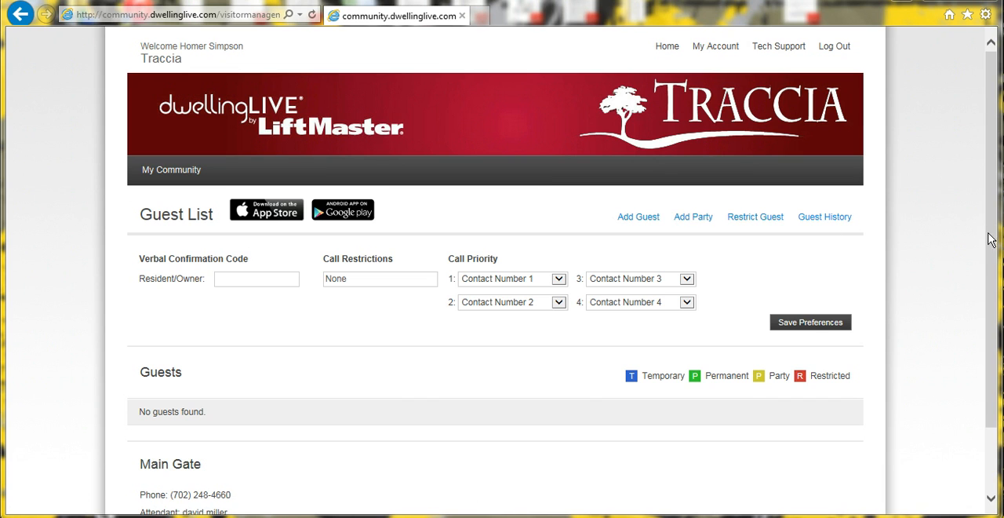
Start a new temporary guest entry from the guest list and set its pass type to Guest.
{"action": "scroll", "coordinate": [995, 217], "scroll_direction": "down", "scroll_amount": 1}
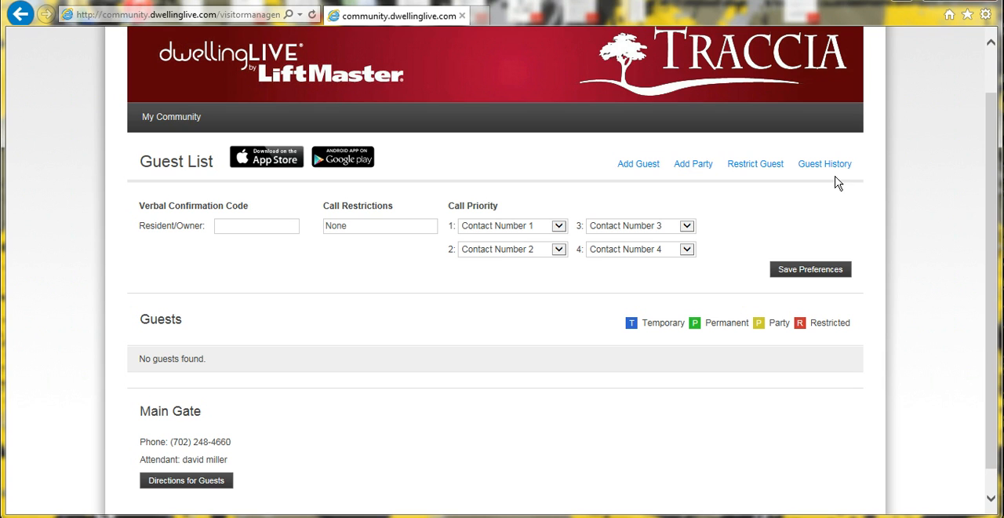
{"action": "left_click", "coordinate": [630, 167]}
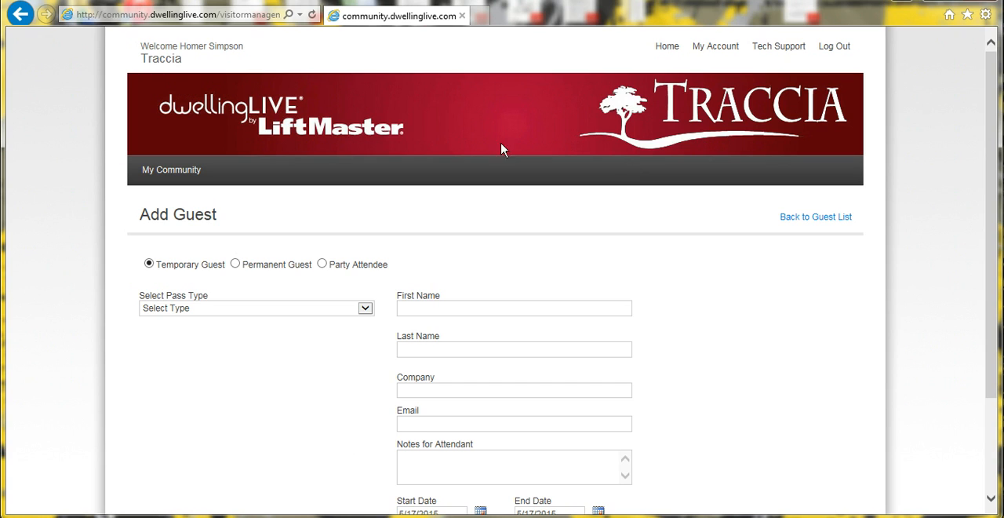
{"action": "scroll", "coordinate": [743, 246], "scroll_direction": "down", "scroll_amount": 3}
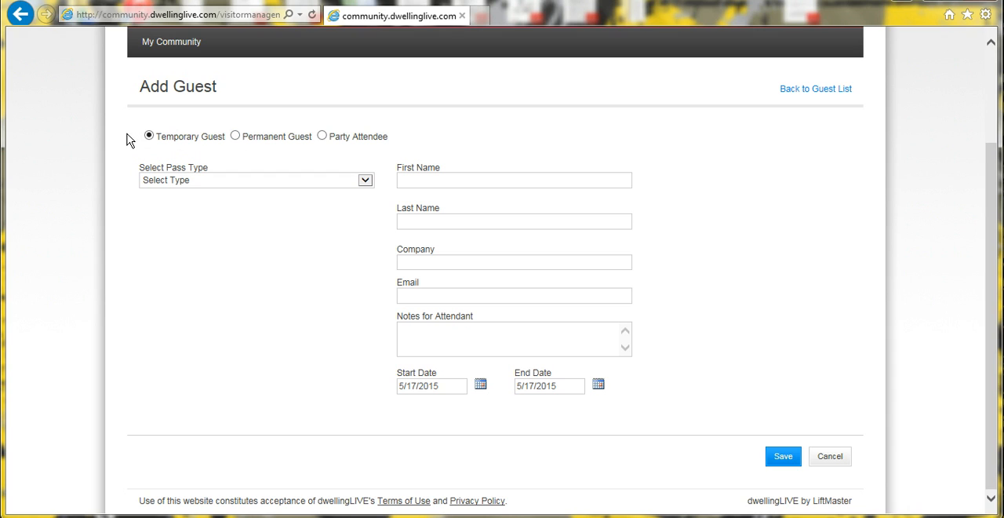
{"action": "left_click", "coordinate": [365, 181]}
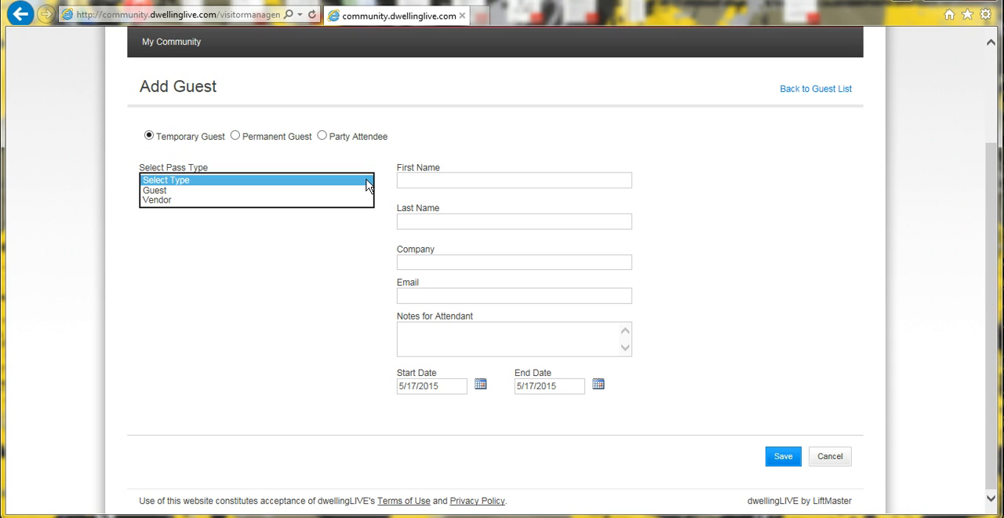
{"action": "left_click", "coordinate": [367, 183]}
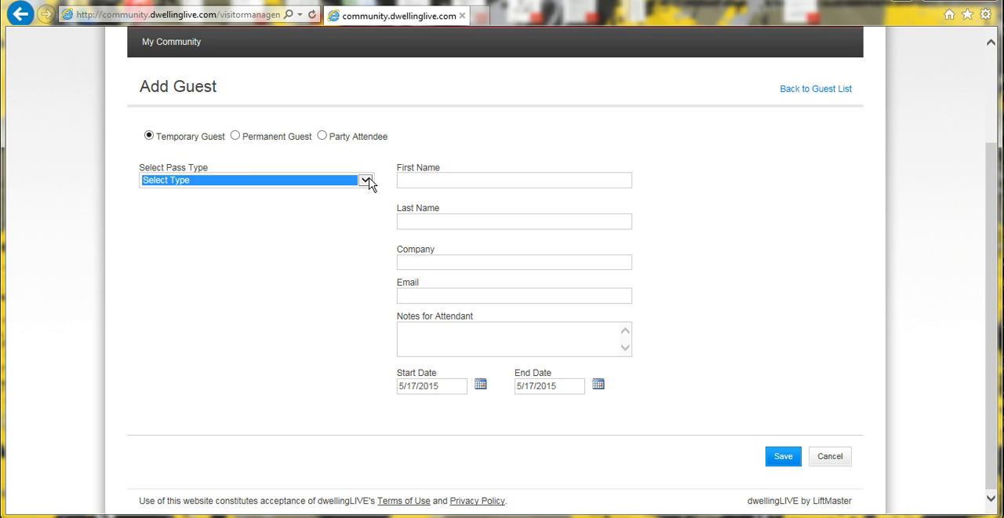
{"action": "left_click", "coordinate": [368, 180]}
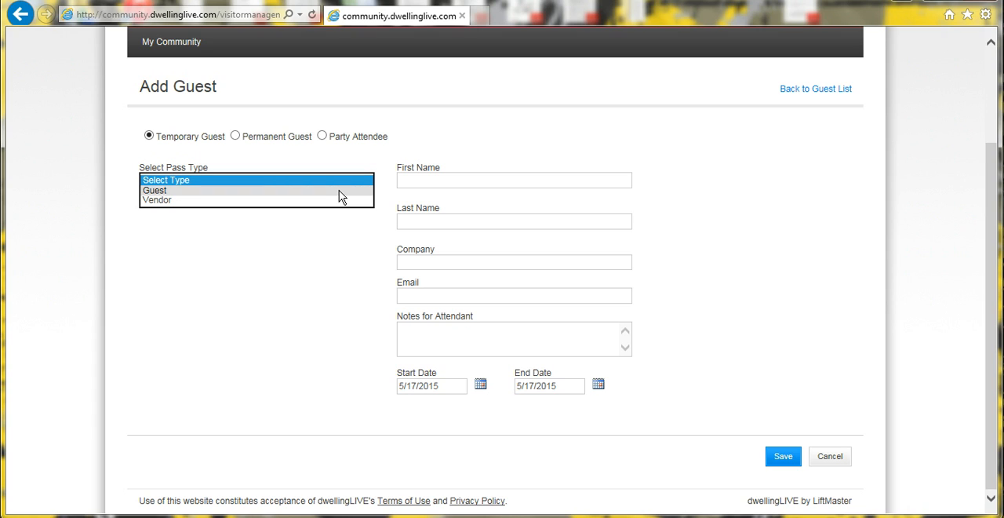
{"action": "left_click", "coordinate": [339, 191]}
Enter the temporary guest's first name and last name.
{"action": "left_click", "coordinate": [486, 180]}
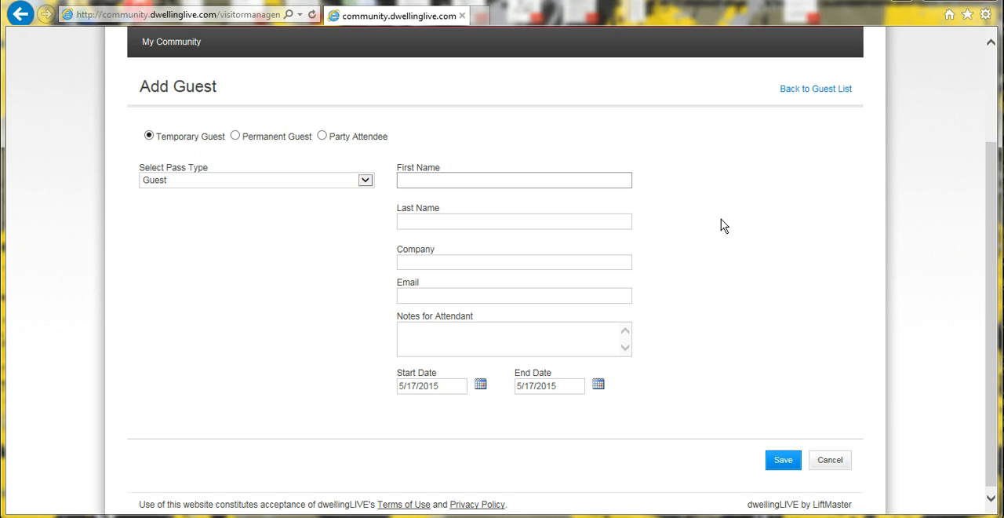
{"action": "type", "text": "JOHN"}
{"action": "key", "text": "BackSpace"}
{"action": "key", "text": "BackSpace"}
{"action": "key", "text": "BackSpace"}
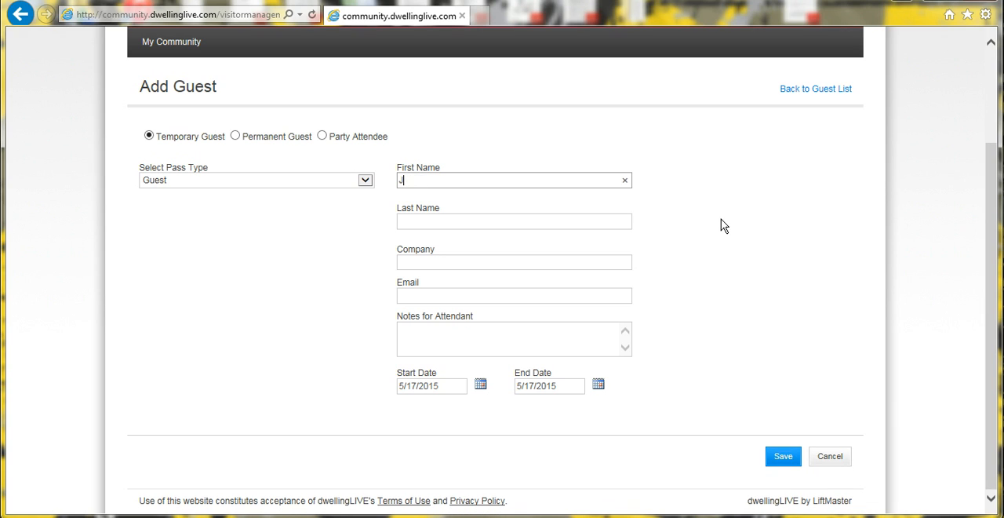
{"action": "type", "text": "ohn"}
{"action": "key", "text": "Tab"}
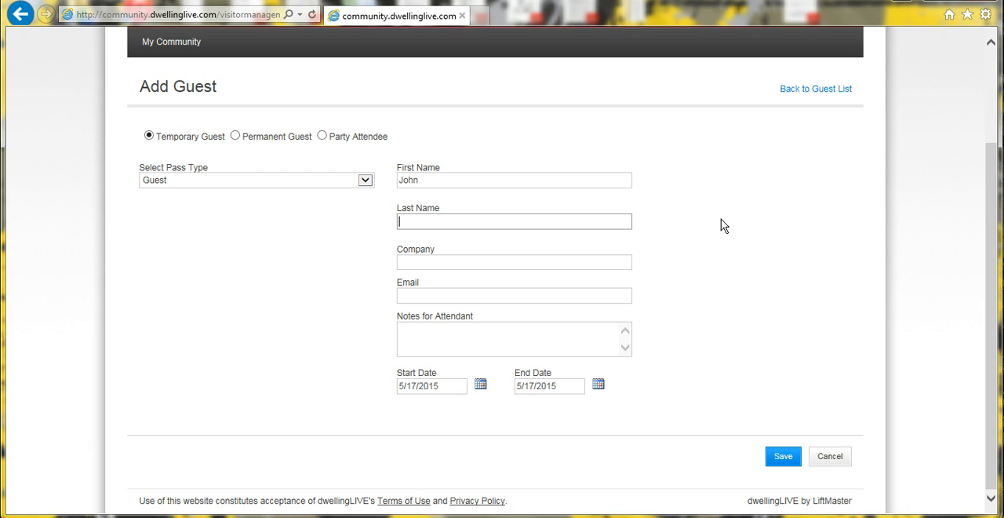
{"action": "type", "text": "Smith"}
Leave company and email blank and write an attendant note saying the guest, by first name, "is my brother in law".
{"action": "left_click", "coordinate": [605, 261]}
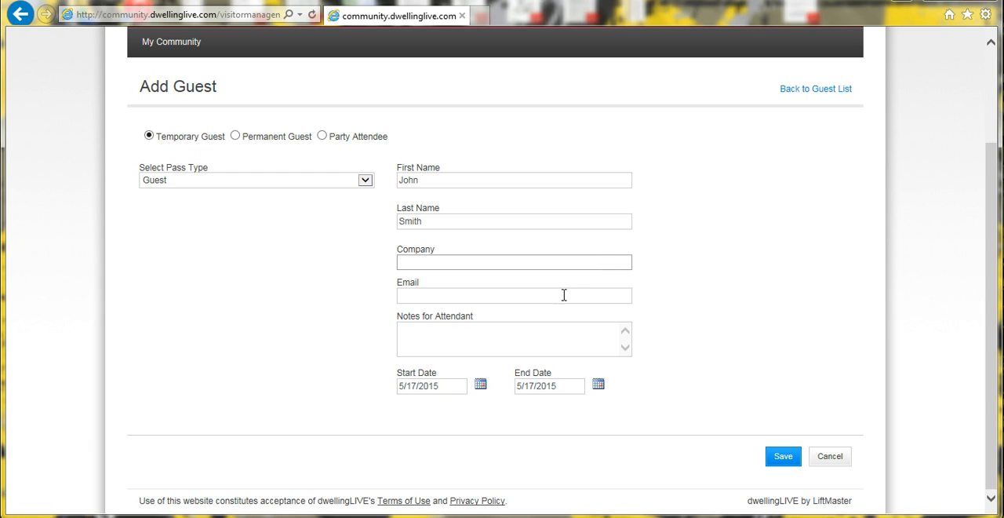
{"action": "left_click", "coordinate": [516, 294]}
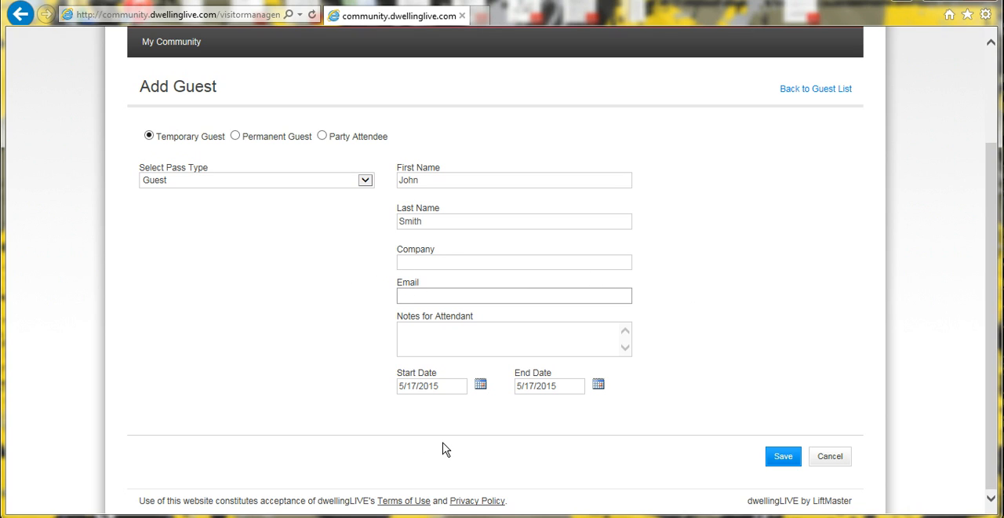
{"action": "left_click", "coordinate": [504, 342]}
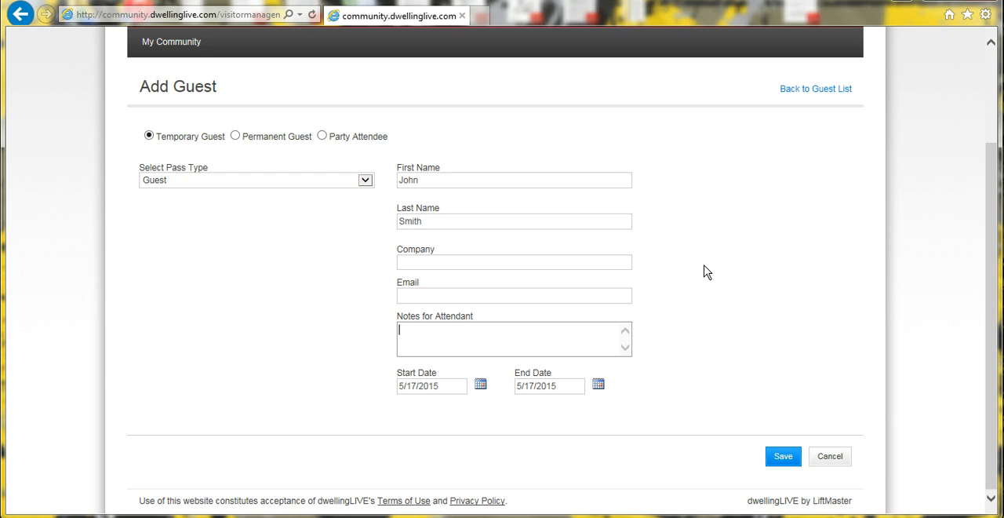
{"action": "type", "text": "John is my brother in law"}
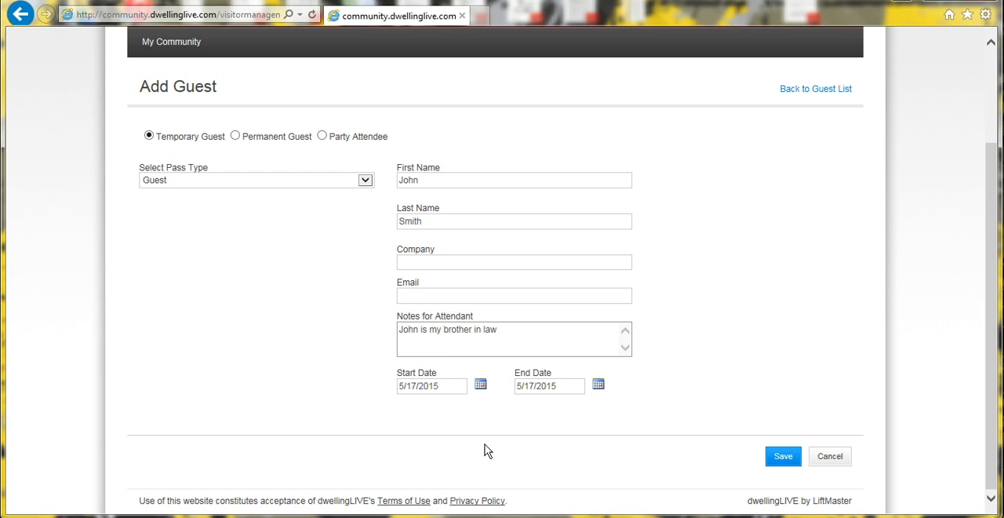
Set the guest's start date to 5/25/2015 and the end date to 5/29/2015.
{"action": "left_click", "coordinate": [480, 384]}
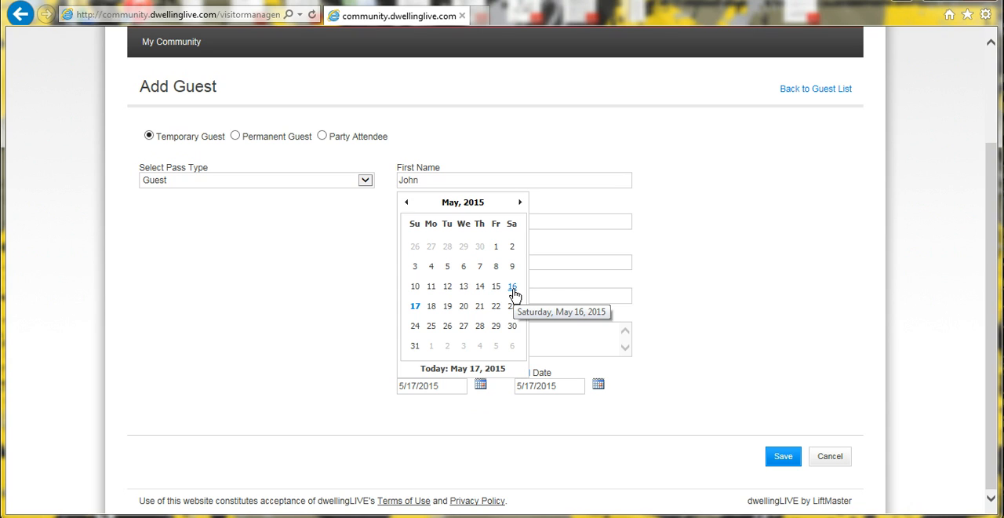
{"action": "left_click", "coordinate": [431, 331]}
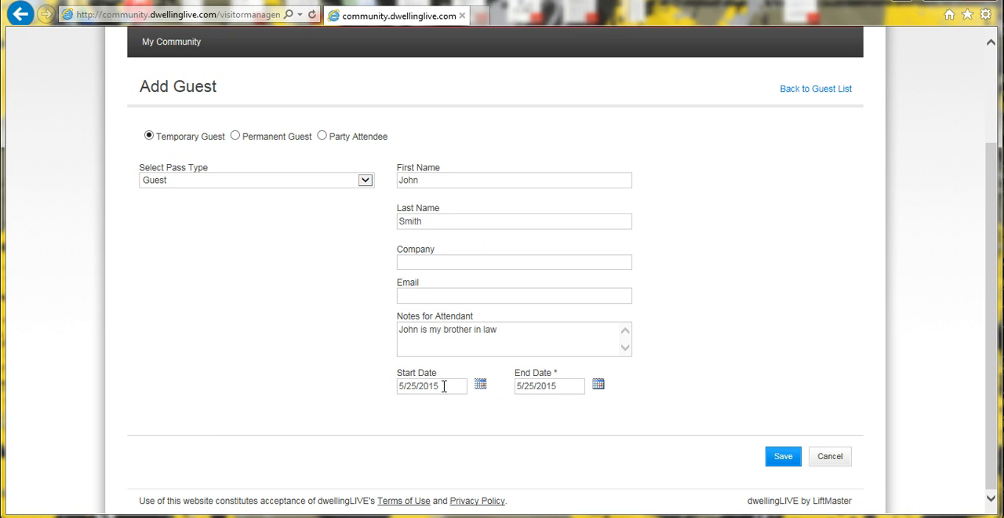
{"action": "left_click", "coordinate": [600, 385]}
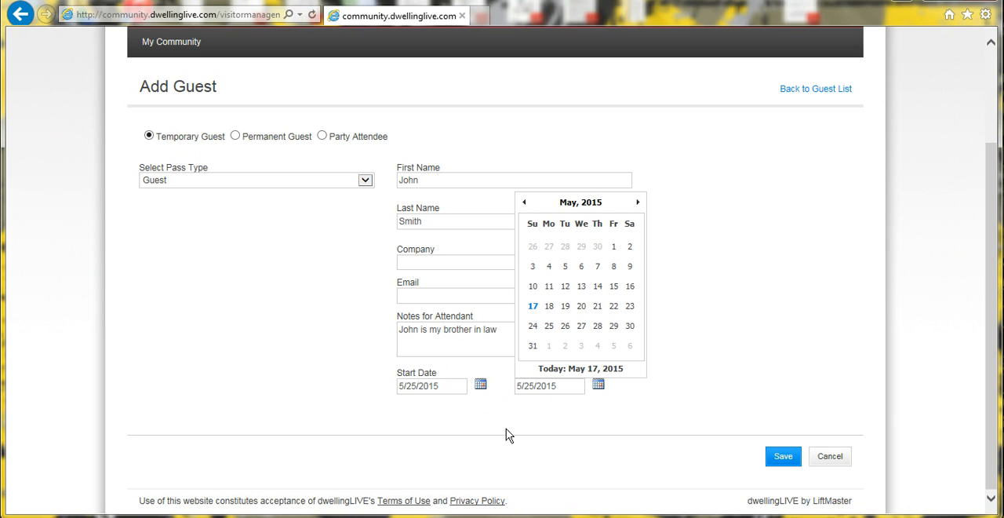
{"action": "left_click", "coordinate": [616, 331]}
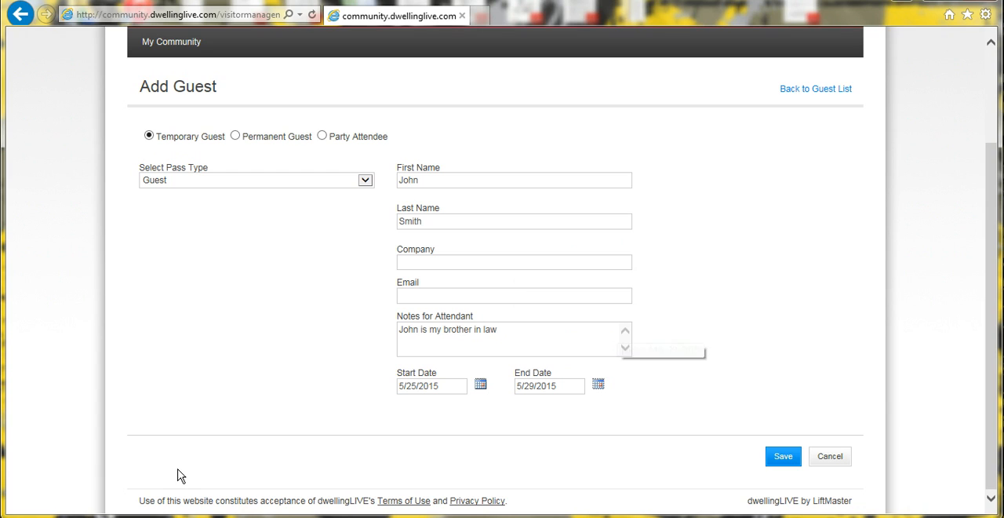
Extend the guest's end date to 6/23/2015 and save the guest.
{"action": "left_click", "coordinate": [598, 386]}
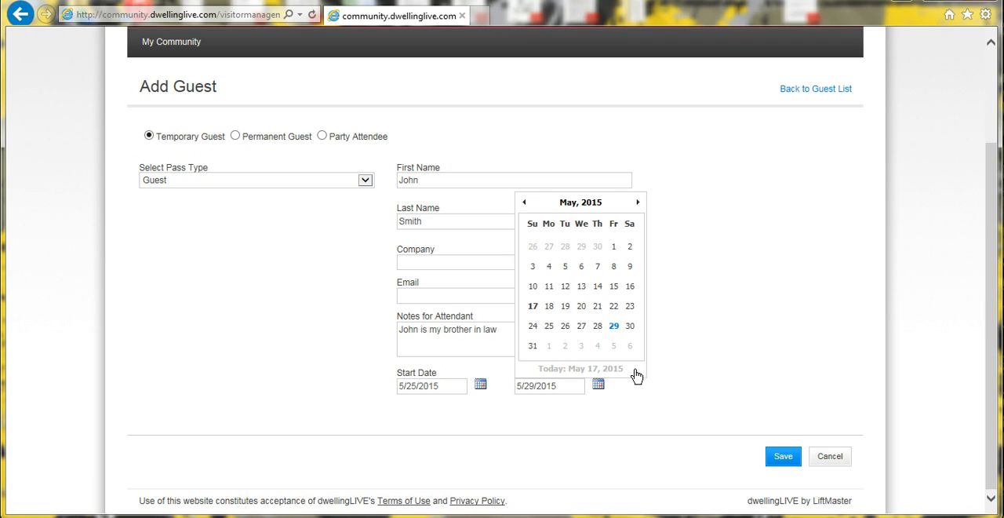
{"action": "left_click", "coordinate": [637, 203]}
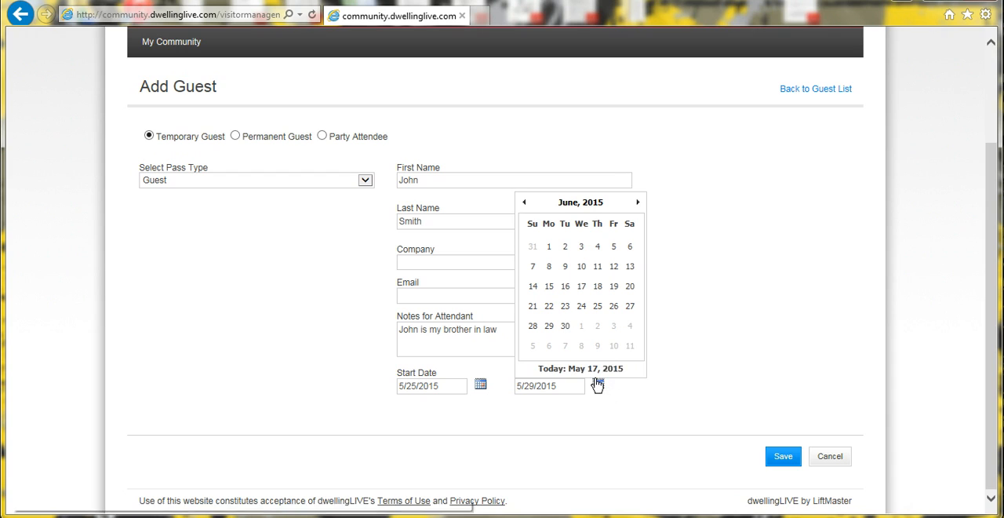
{"action": "left_click", "coordinate": [566, 307]}
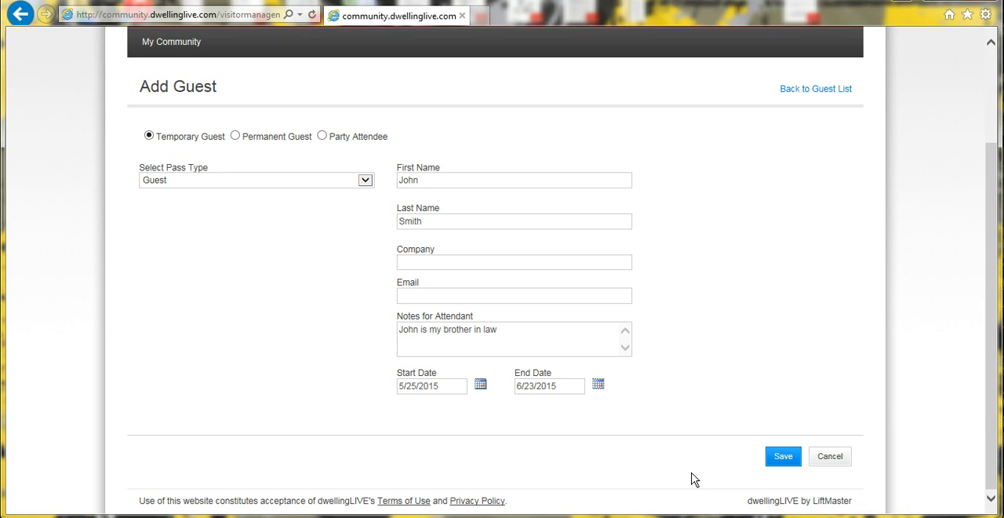
{"action": "left_click", "coordinate": [780, 462]}
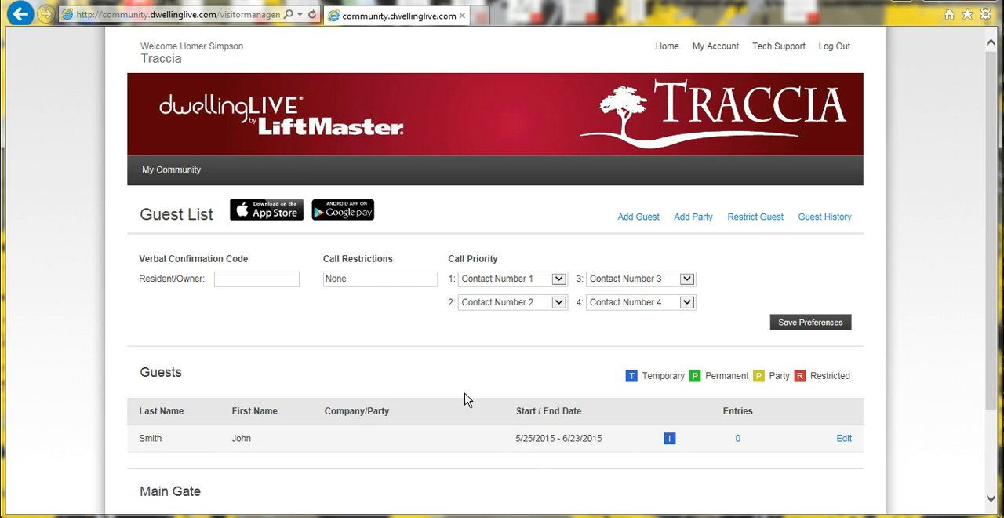
Start another temporary guest entry and set its pass type to Vendor.
{"action": "scroll", "coordinate": [357, 358], "scroll_direction": "down", "scroll_amount": 3}
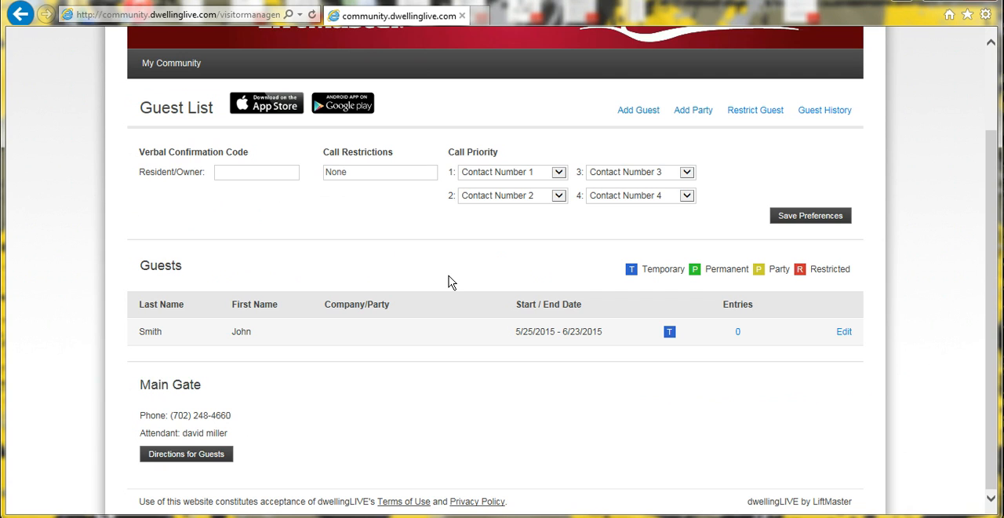
{"action": "left_click", "coordinate": [643, 112]}
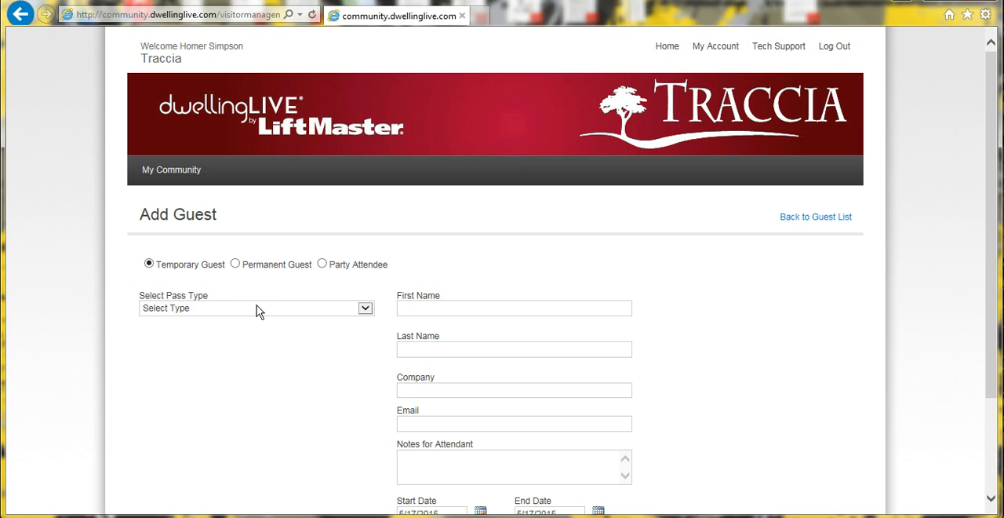
{"action": "left_click", "coordinate": [257, 308]}
{"action": "left_click", "coordinate": [237, 329]}
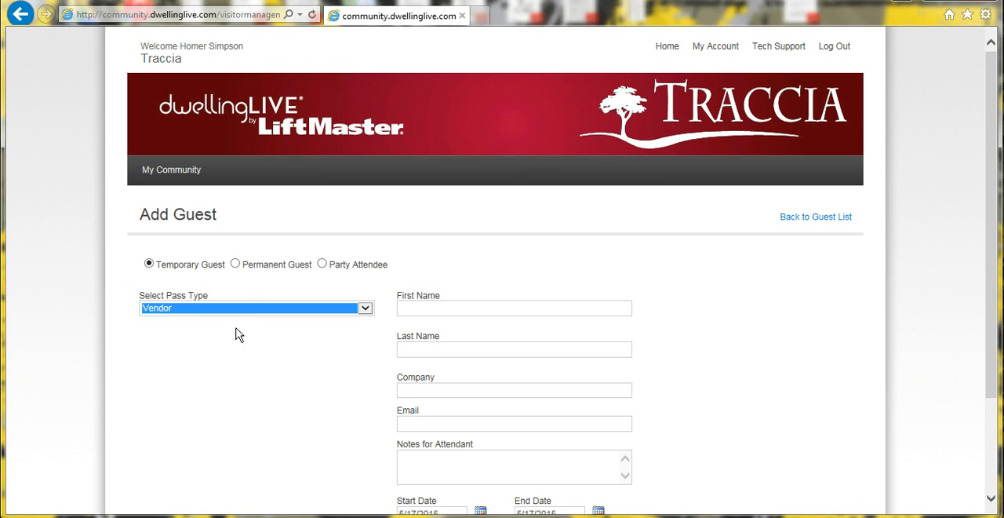
{"action": "left_click", "coordinate": [777, 297]}
{"action": "scroll", "coordinate": [745, 300], "scroll_direction": "down", "scroll_amount": 3}
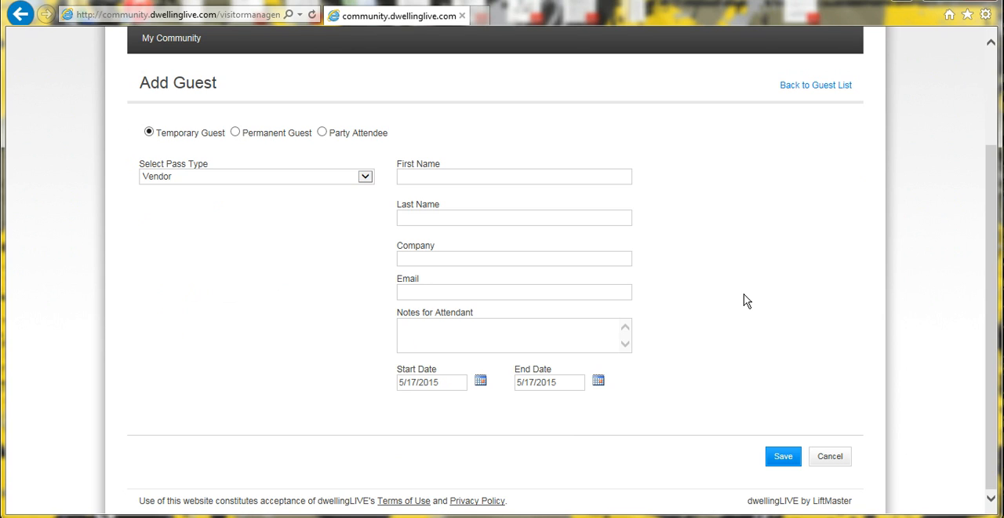
Enter Rakeman as the vendor's first name, Plumbing as the last name and Rakeman Plumbing as the company.
{"action": "left_click", "coordinate": [590, 177]}
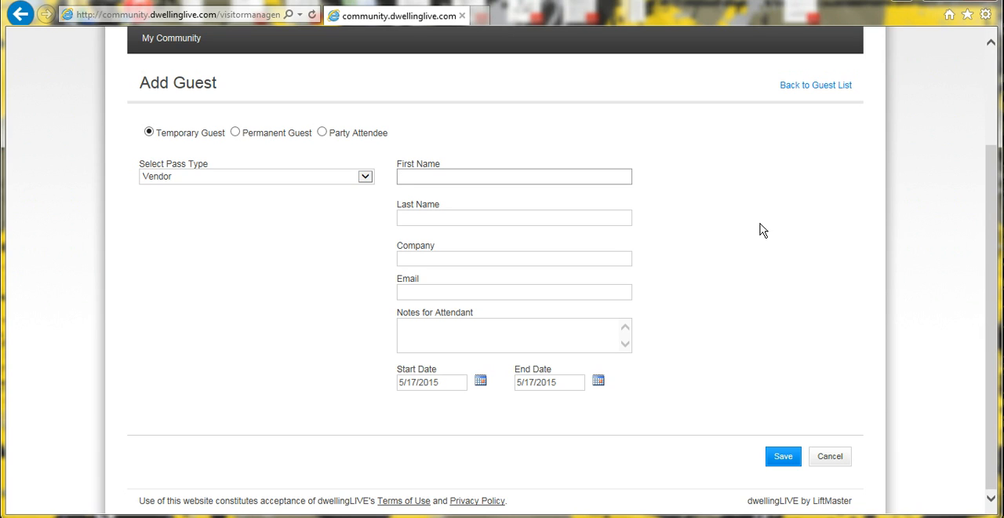
{"action": "type", "text": "Rakeman"}
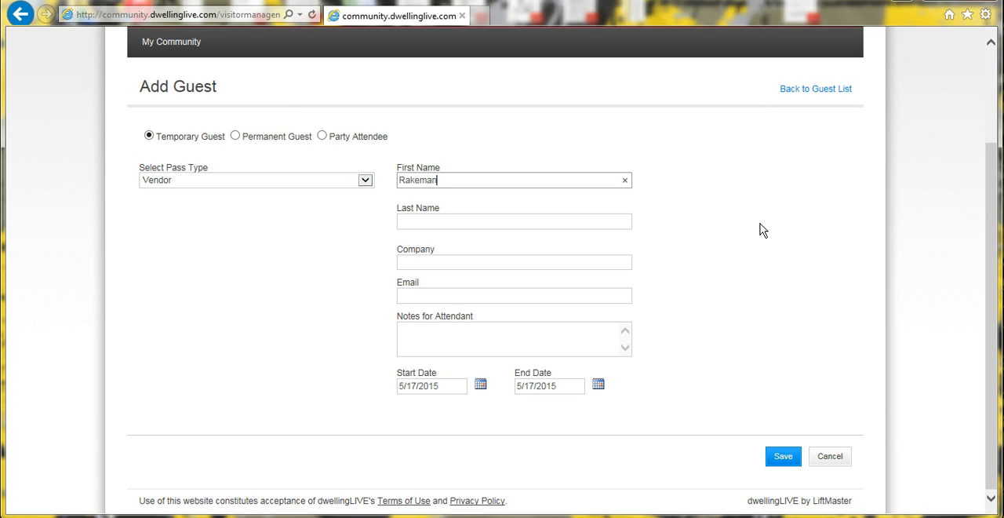
{"action": "key", "text": "Tab"}
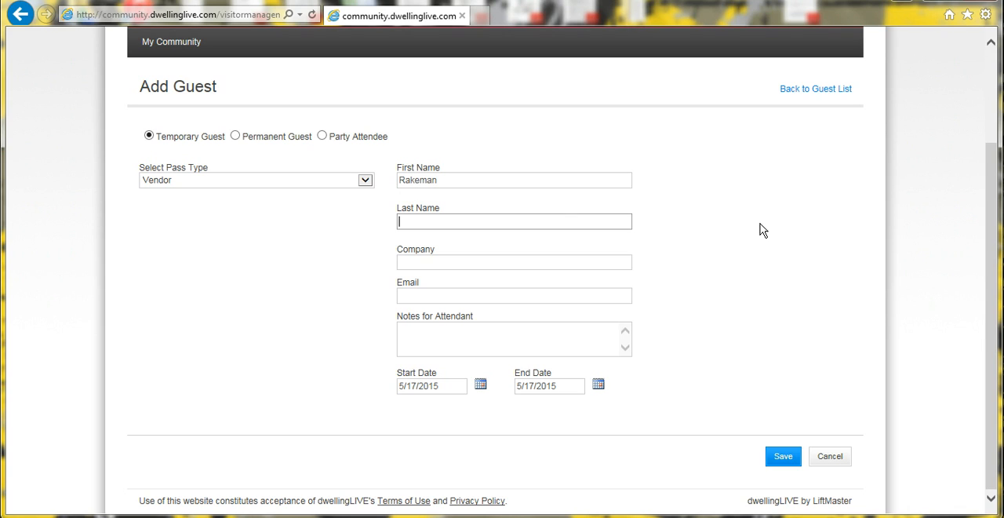
{"action": "type", "text": "P"}
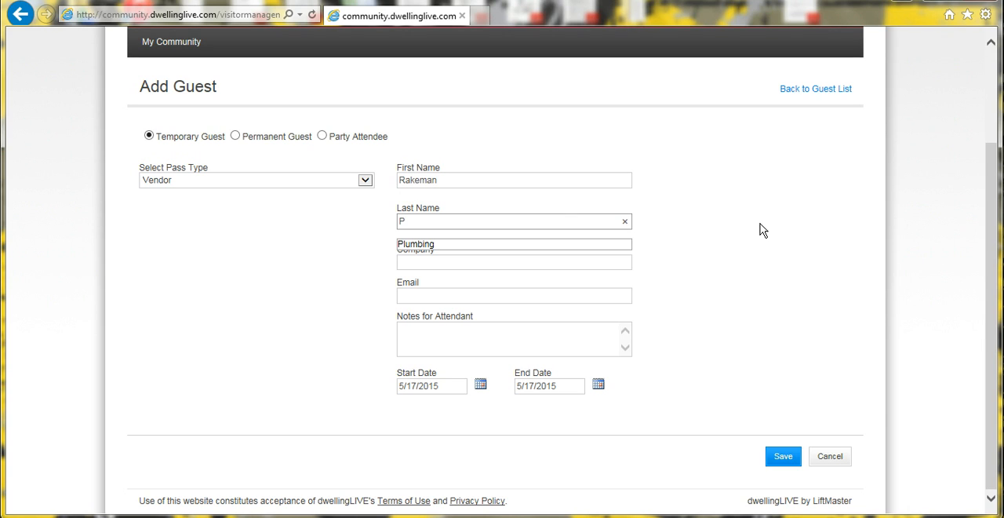
{"action": "key", "text": "Down"}
{"action": "key", "text": "Tab"}
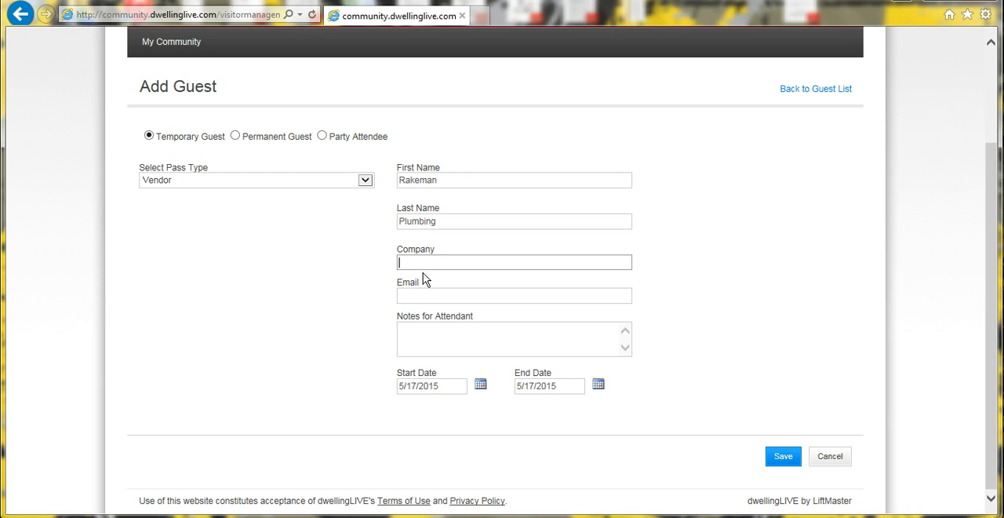
{"action": "type", "text": "Rakeman"}
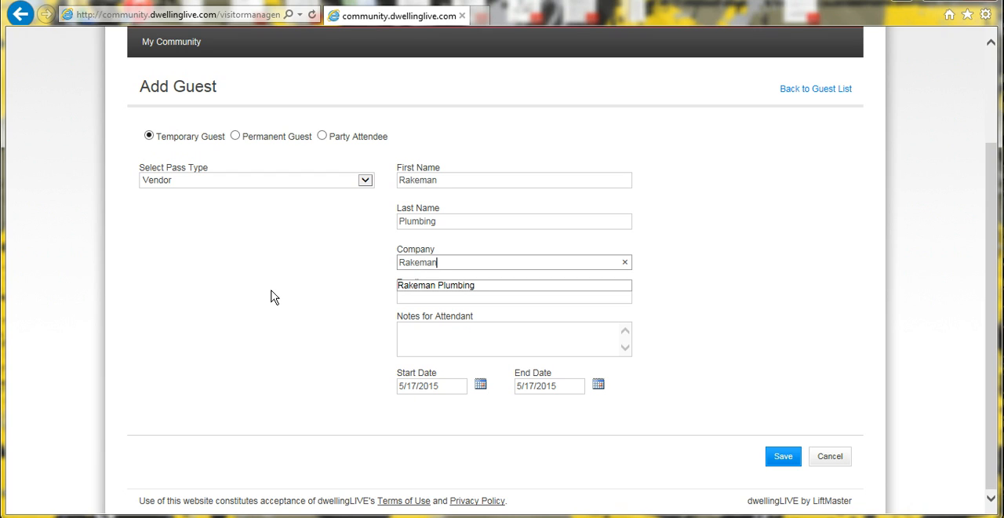
{"action": "left_click", "coordinate": [439, 287]}
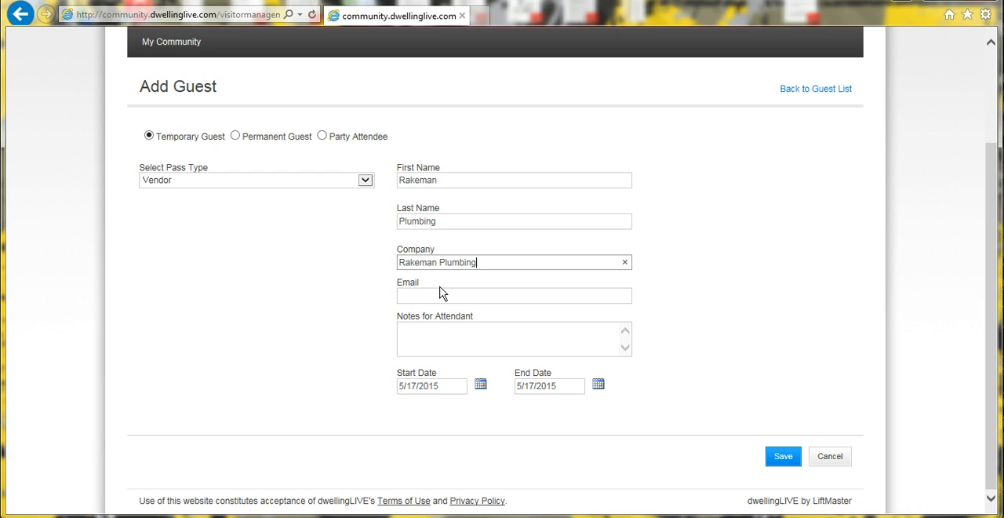
Write the attendant note "Garbage disposal is broken. This is urgent." for the vendor.
{"action": "left_click", "coordinate": [487, 332]}
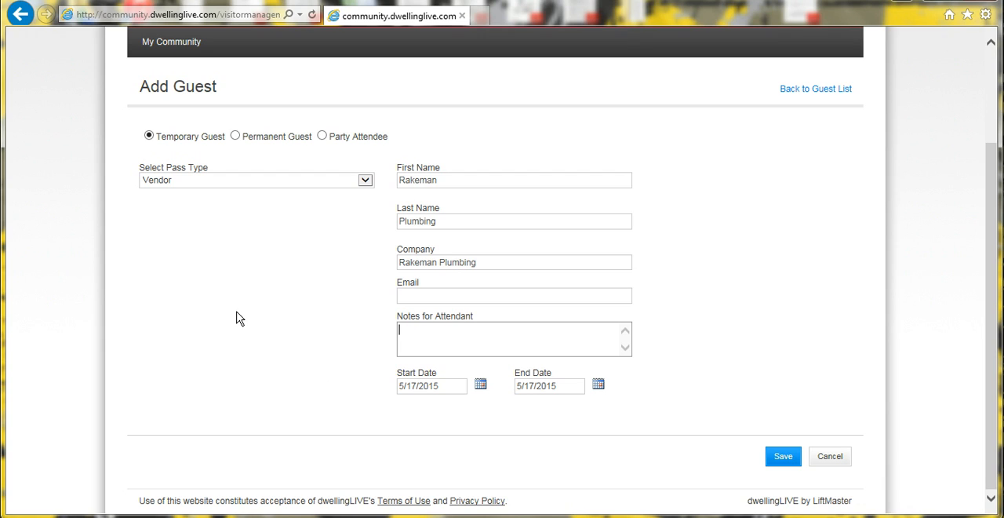
{"action": "type", "text": "Garbage disposal is broken.  T"}
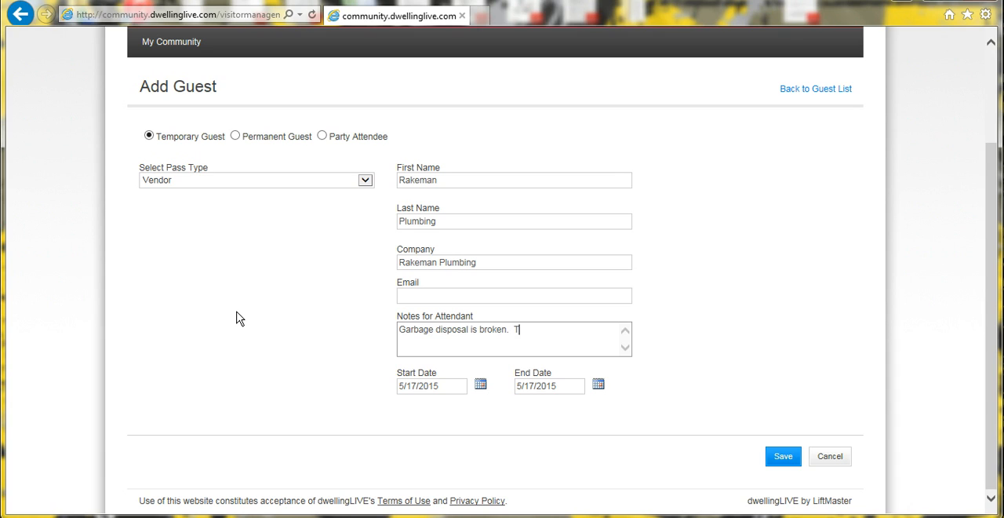
{"action": "type", "text": "his is"}
{"action": "key", "text": "BackSpace"}
{"action": "type", "text": "s urgent."}
Set the plumbing vendor's visit from 5/18/2015 to 5/20/2015 and save the entry.
{"action": "left_click", "coordinate": [480, 385]}
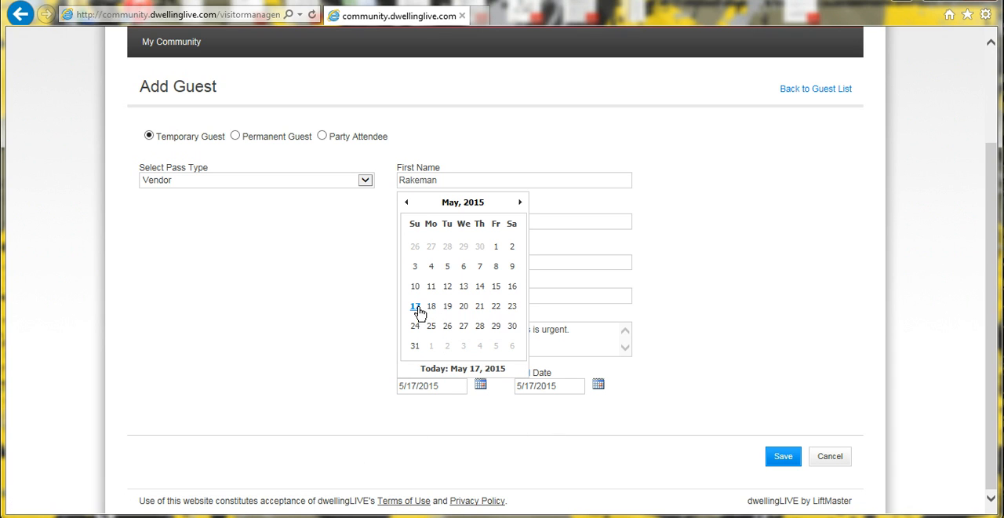
{"action": "left_click", "coordinate": [432, 309]}
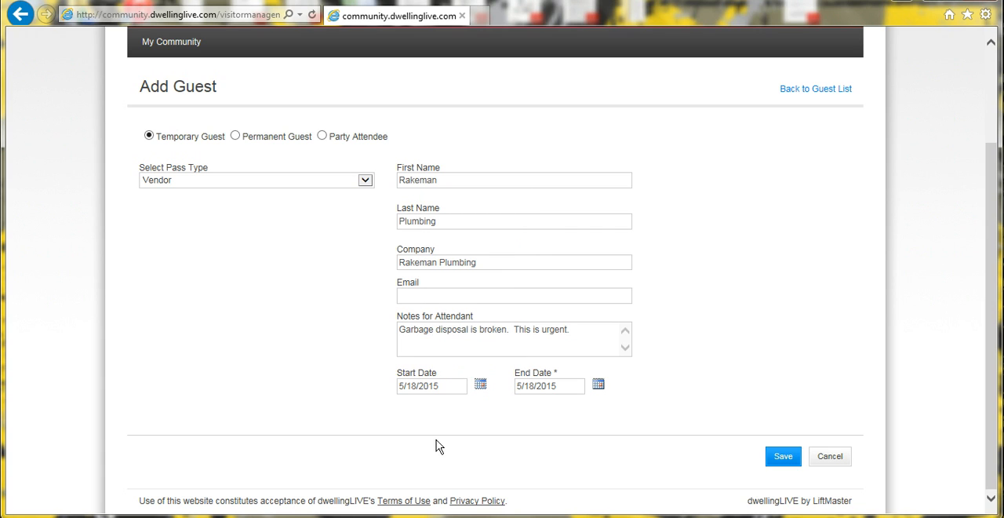
{"action": "left_click", "coordinate": [598, 387]}
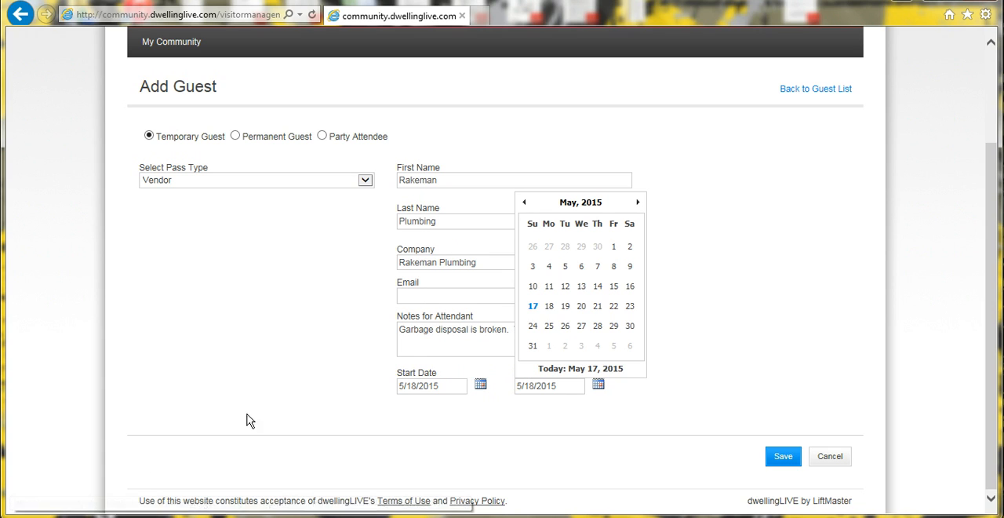
{"action": "left_click", "coordinate": [580, 308]}
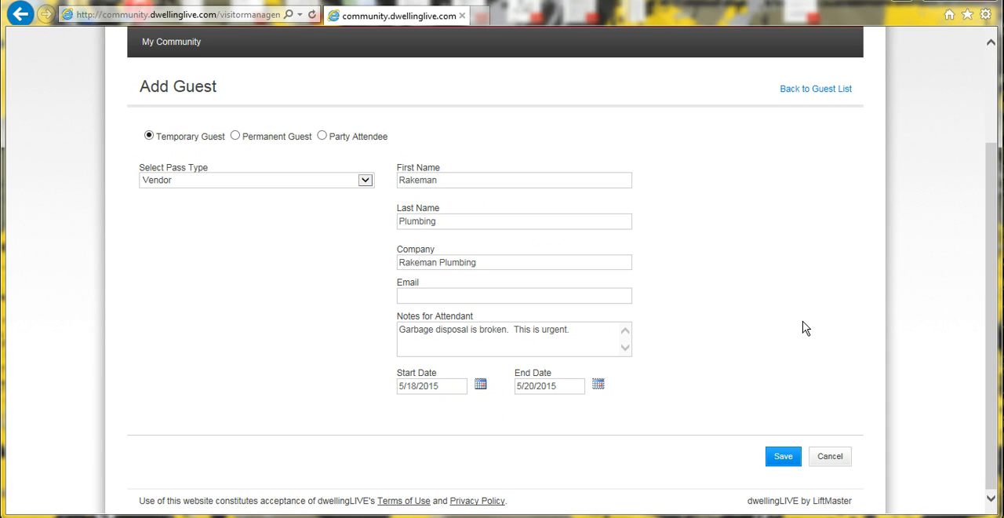
{"action": "left_click", "coordinate": [785, 458]}
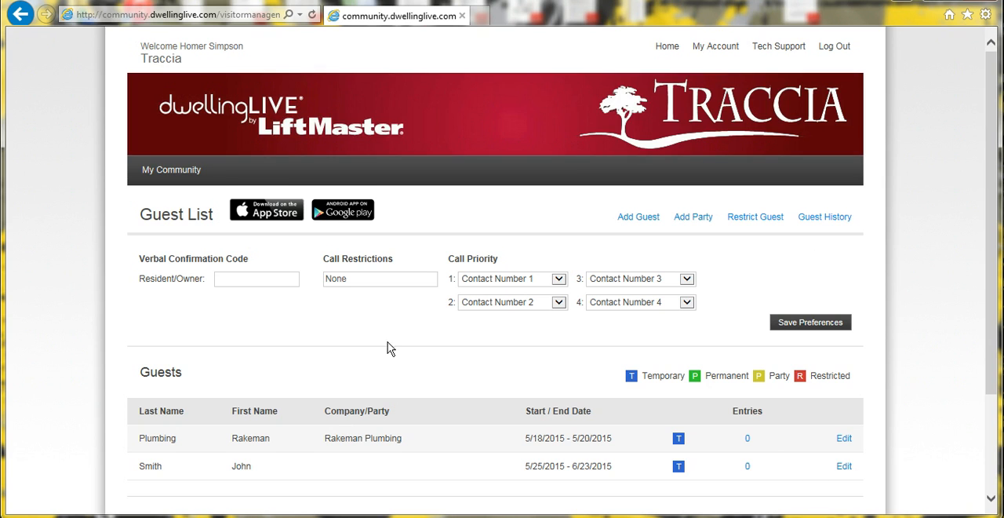
Start a new permanent guest entry and set its pass type to Guest.
{"action": "scroll", "coordinate": [275, 427], "scroll_direction": "down", "scroll_amount": 3}
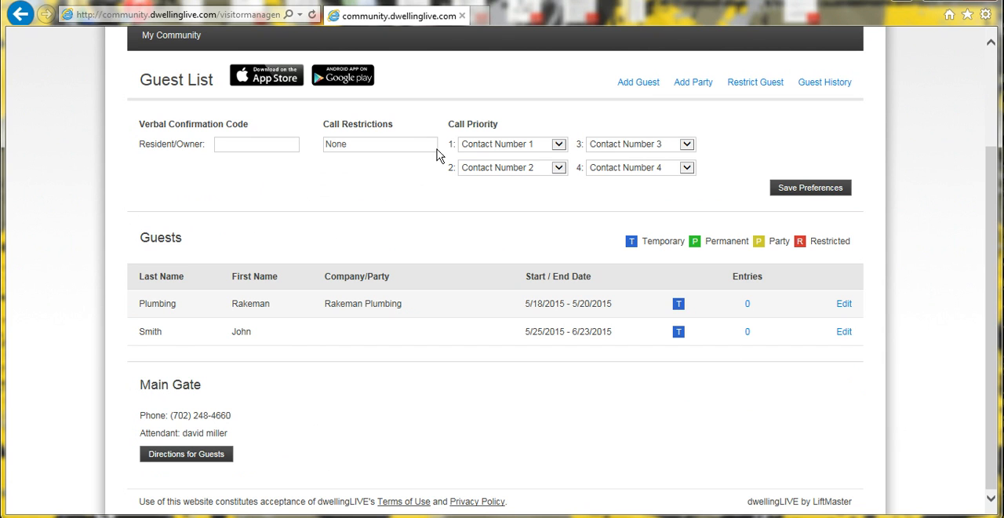
{"action": "left_click", "coordinate": [642, 83]}
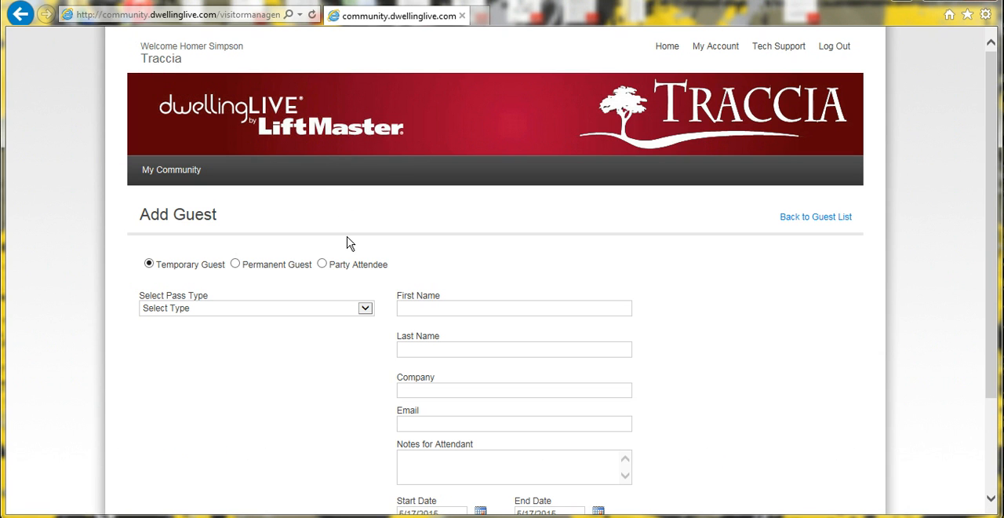
{"action": "scroll", "coordinate": [348, 240], "scroll_direction": "down", "scroll_amount": 1}
{"action": "left_click", "coordinate": [235, 191]}
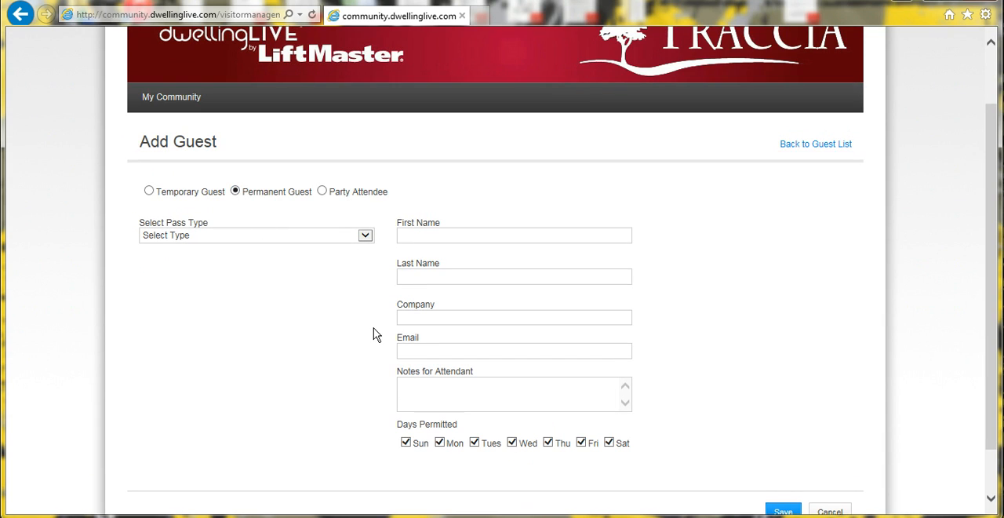
{"action": "left_click", "coordinate": [365, 236]}
{"action": "left_click", "coordinate": [366, 237]}
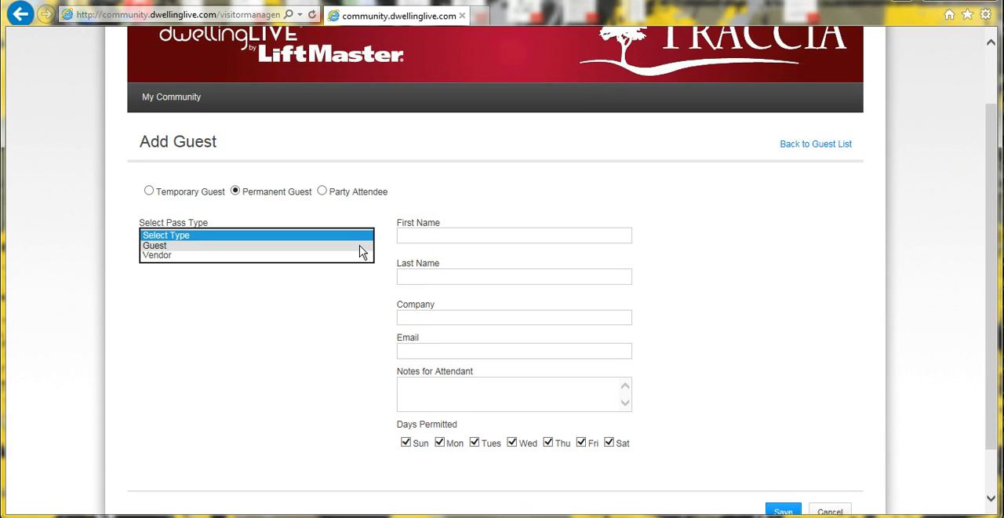
{"action": "left_click", "coordinate": [366, 250]}
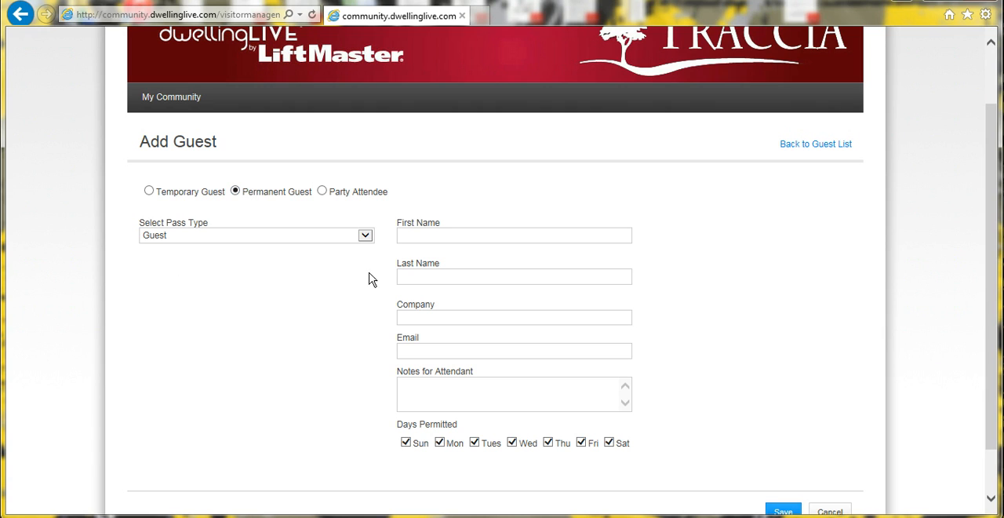
{"action": "left_click", "coordinate": [365, 236]}
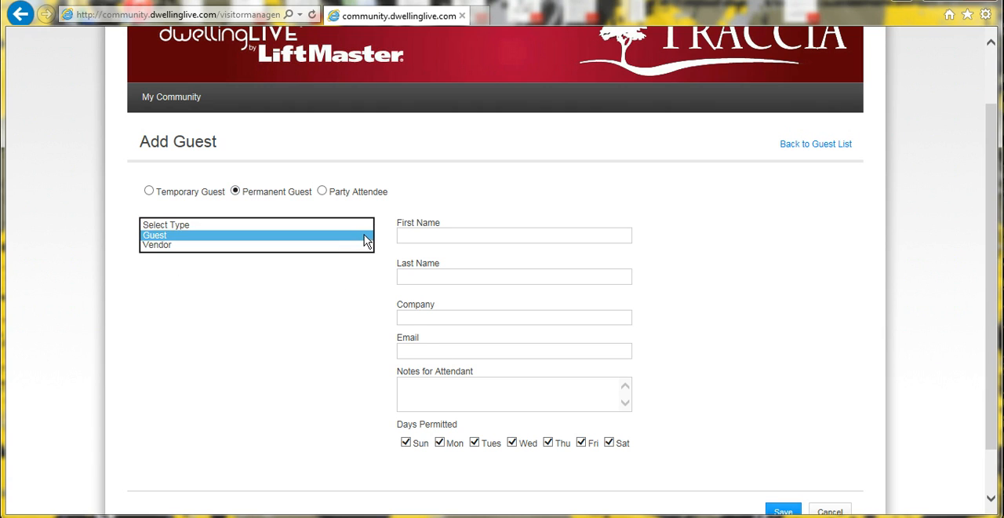
{"action": "left_click", "coordinate": [345, 233]}
Enter the permanent guest's first and last name and save the entry.
{"action": "left_click", "coordinate": [484, 235]}
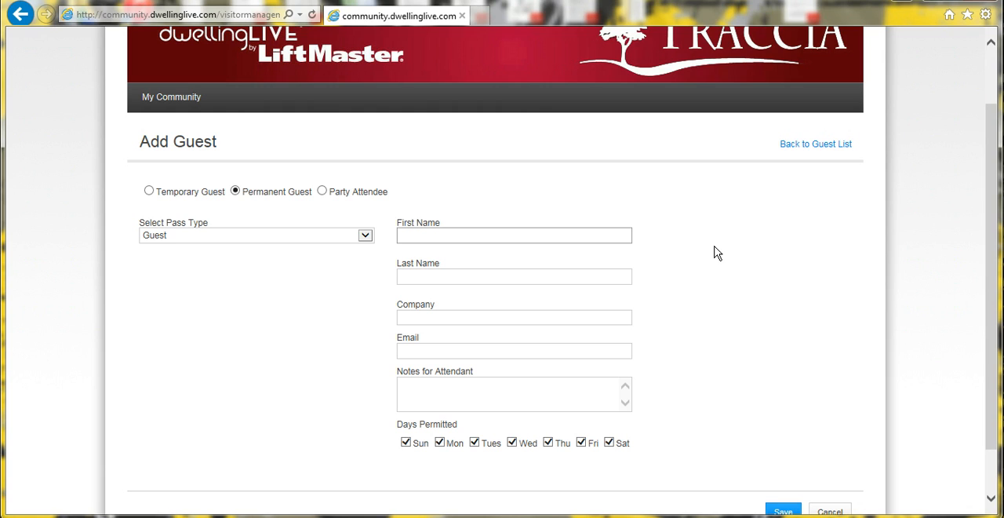
{"action": "type", "text": "John"}
{"action": "key", "text": "Tab"}
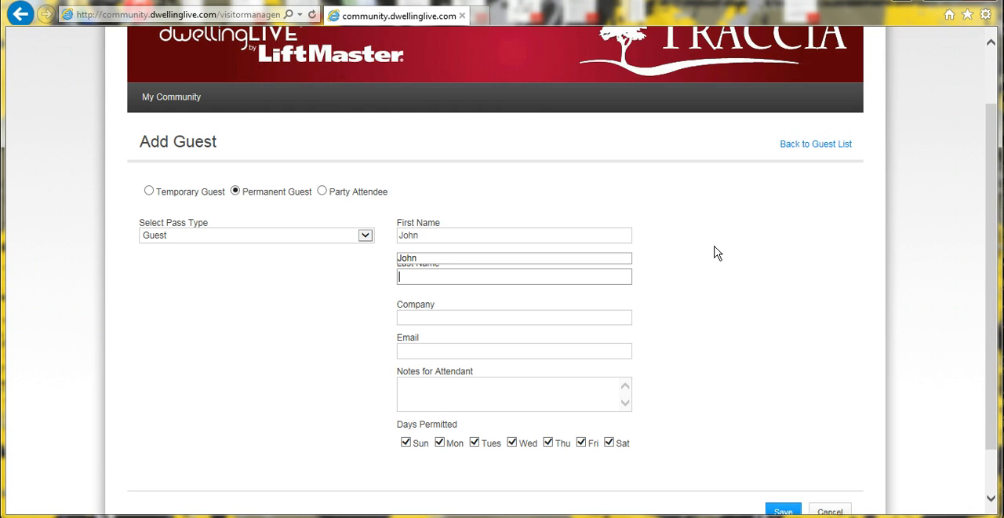
{"action": "type", "text": "Doe"}
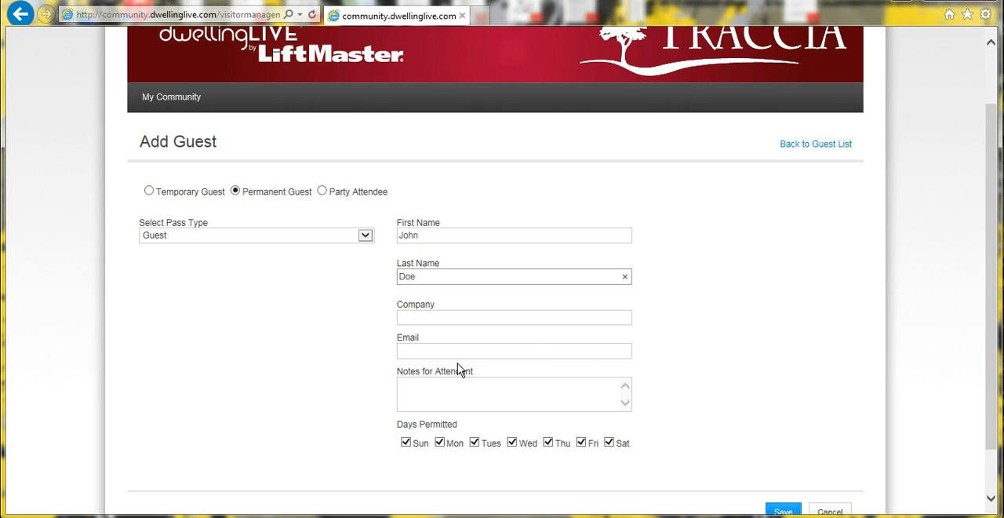
{"action": "left_click", "coordinate": [766, 309]}
{"action": "scroll", "coordinate": [547, 458], "scroll_direction": "down", "scroll_amount": 2}
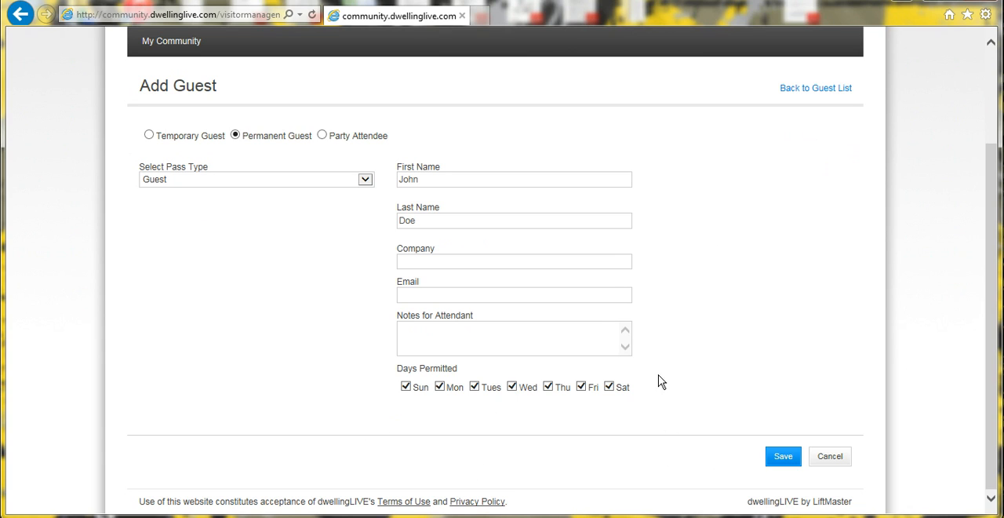
{"action": "left_click", "coordinate": [782, 459]}
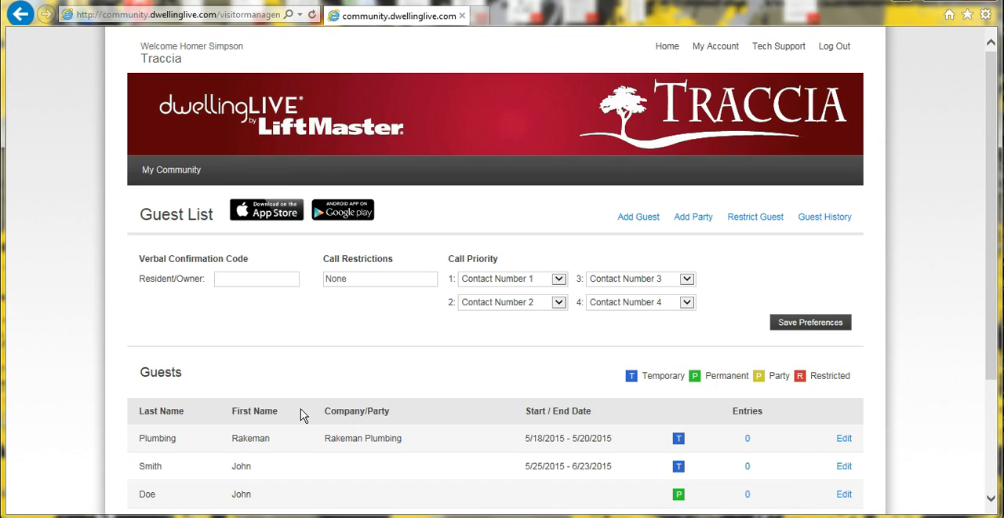
Start another permanent guest entry and set its pass type to Vendor.
{"action": "scroll", "coordinate": [304, 416], "scroll_direction": "down", "scroll_amount": 3}
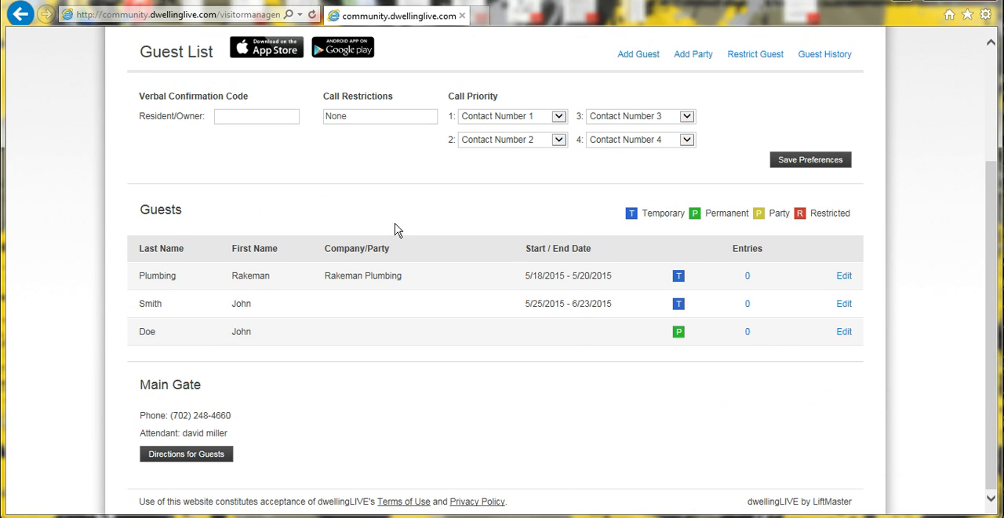
{"action": "scroll", "coordinate": [420, 258], "scroll_direction": "up", "scroll_amount": 1}
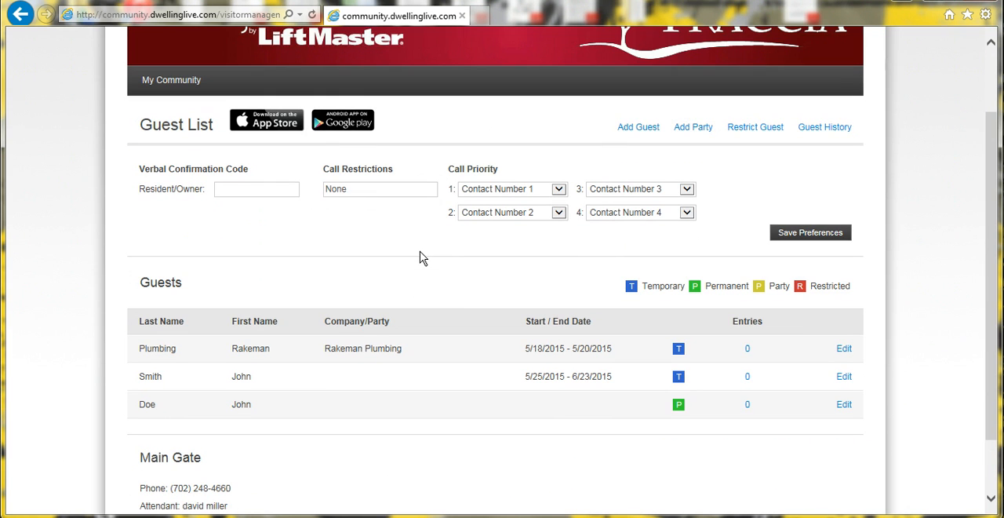
{"action": "left_click", "coordinate": [637, 128]}
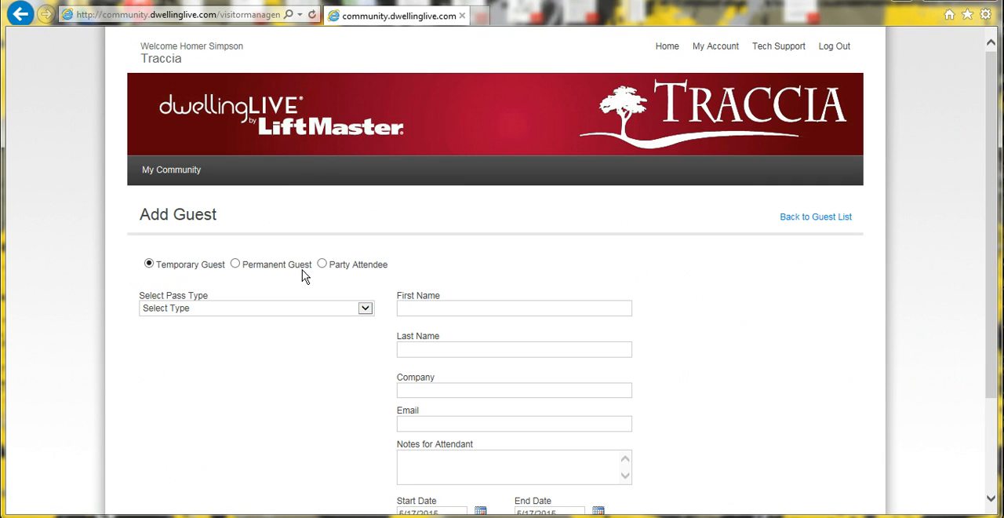
{"action": "left_click", "coordinate": [235, 263]}
{"action": "left_click", "coordinate": [364, 309]}
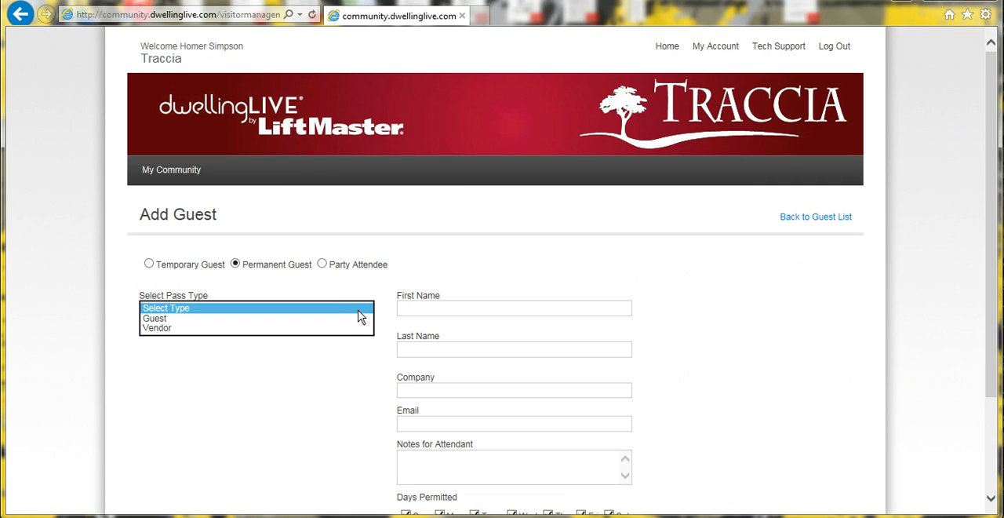
{"action": "left_click", "coordinate": [342, 329]}
{"action": "left_click", "coordinate": [342, 334]}
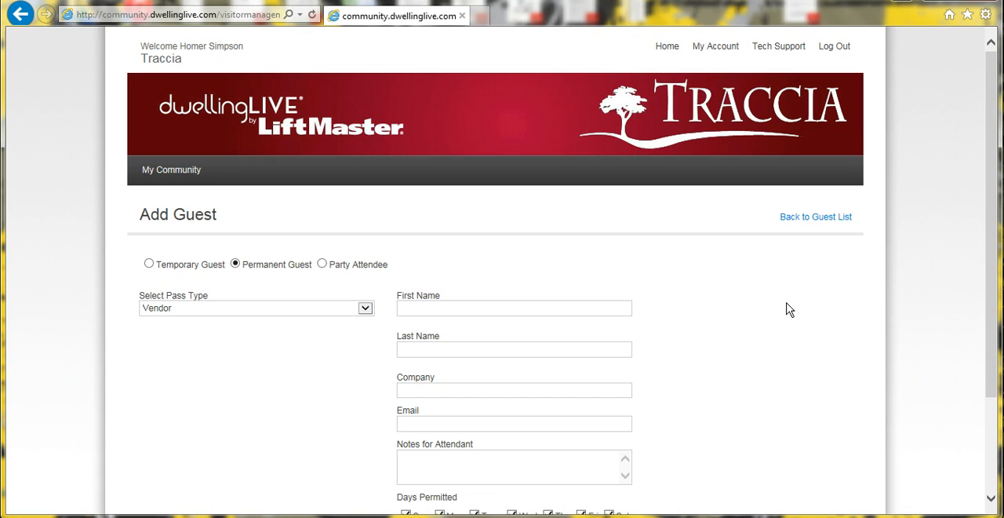
Enter the permanent vendor's first and last name.
{"action": "scroll", "coordinate": [791, 310], "scroll_direction": "down", "scroll_amount": 3}
{"action": "left_click", "coordinate": [531, 180]}
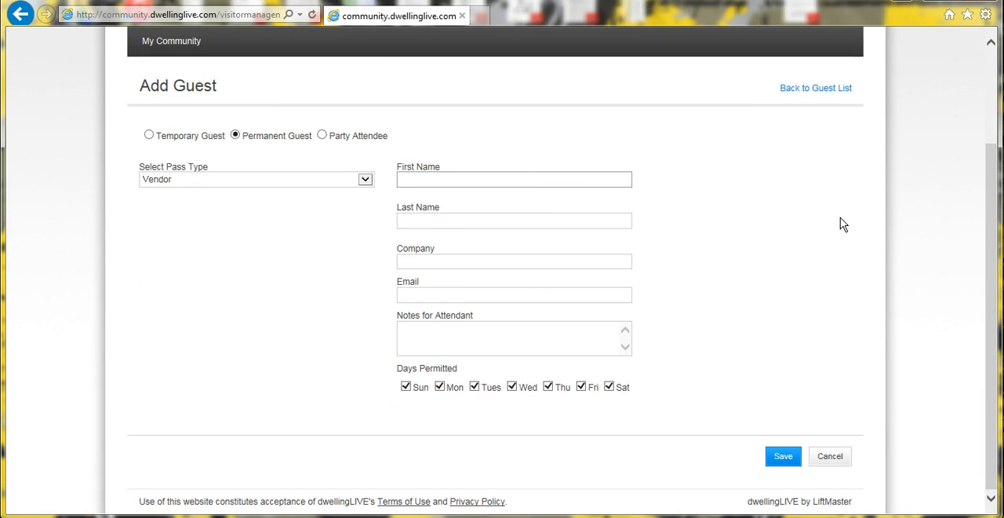
{"action": "key", "text": "Tab"}
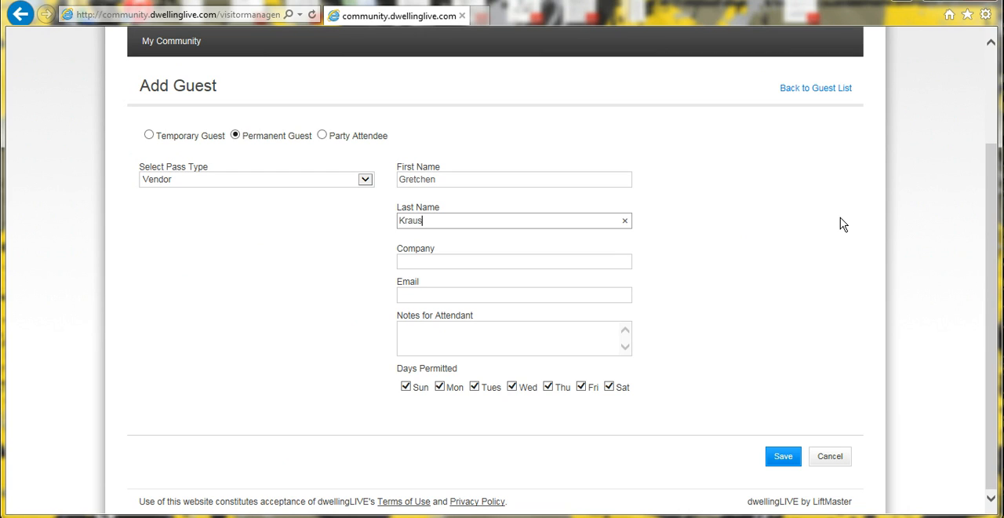
Enter Housekeeper as the permanent vendor's company.
{"action": "left_click", "coordinate": [619, 262]}
{"action": "type", "text": "Housek"}
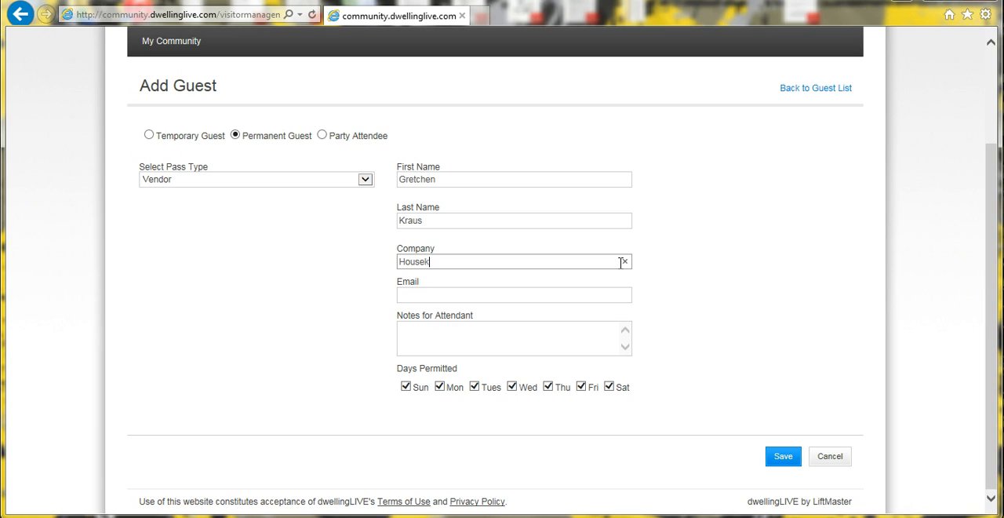
{"action": "type", "text": "eeper"}
{"action": "left_click", "coordinate": [698, 283]}
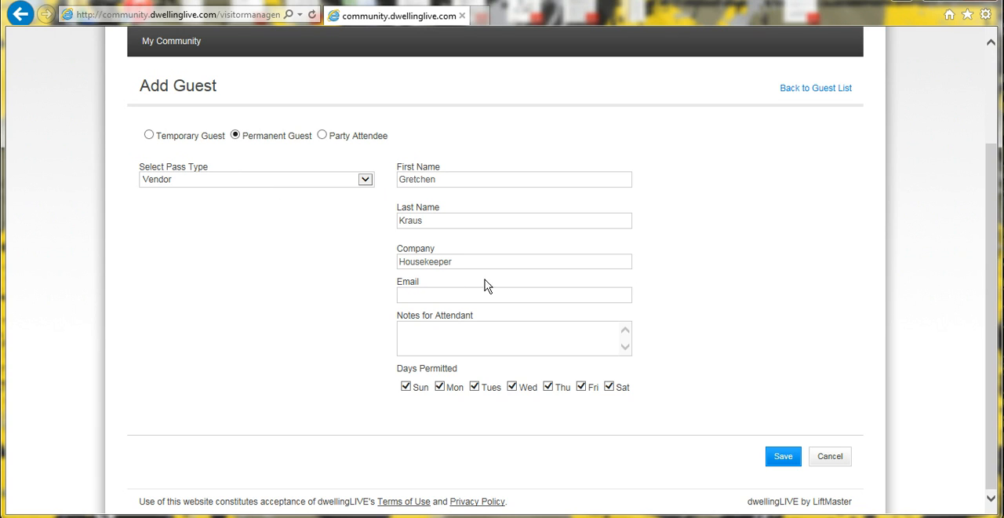
{"action": "right_click", "coordinate": [309, 483]}
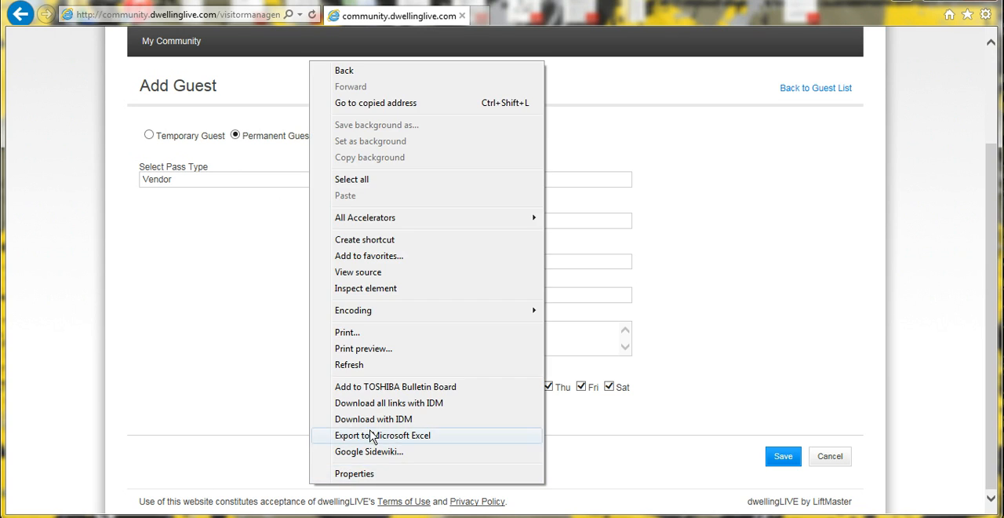
{"action": "left_click", "coordinate": [230, 377]}
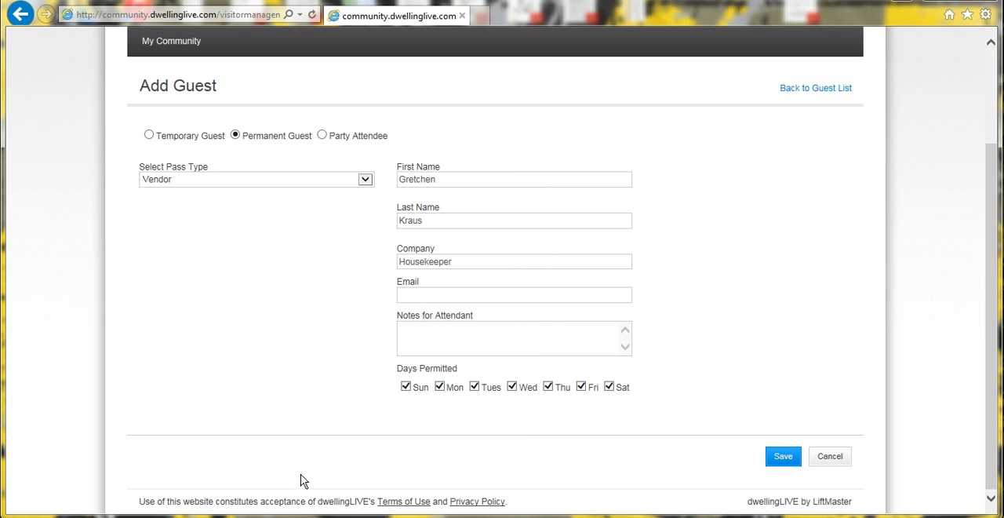
Limit the housekeeper's permitted days to Monday and Thursday and save the entry.
{"action": "left_click", "coordinate": [405, 388]}
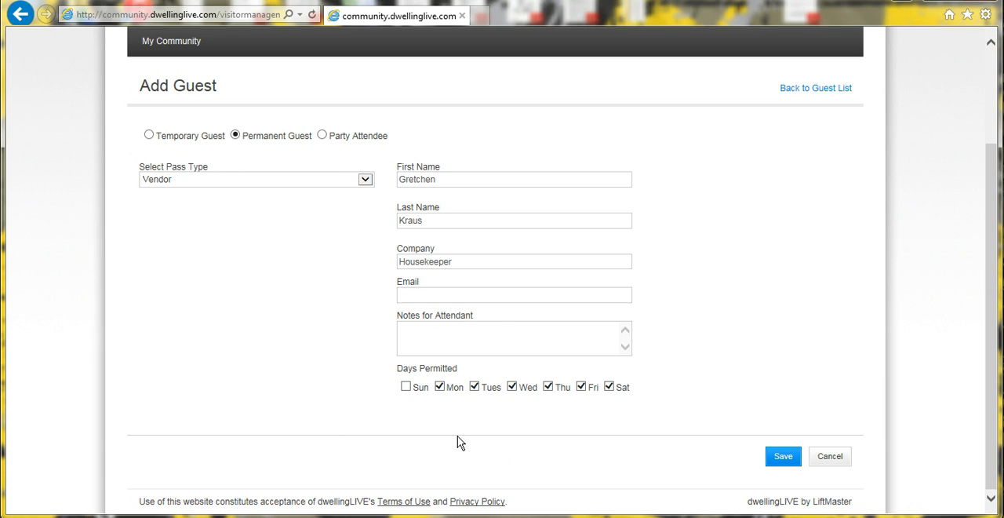
{"action": "left_click", "coordinate": [475, 388]}
{"action": "left_click", "coordinate": [512, 389]}
{"action": "left_click", "coordinate": [582, 388]}
{"action": "left_click", "coordinate": [609, 388]}
{"action": "left_click", "coordinate": [782, 457]}
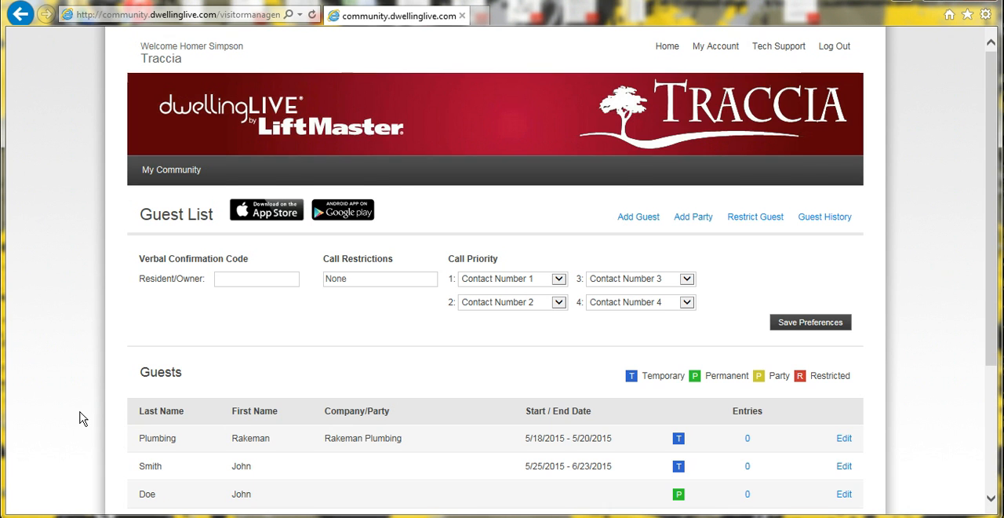
Start a new party titled Wine Tasting and set its start date to 5/23/2015.
{"action": "scroll", "coordinate": [417, 361], "scroll_direction": "down", "scroll_amount": 3}
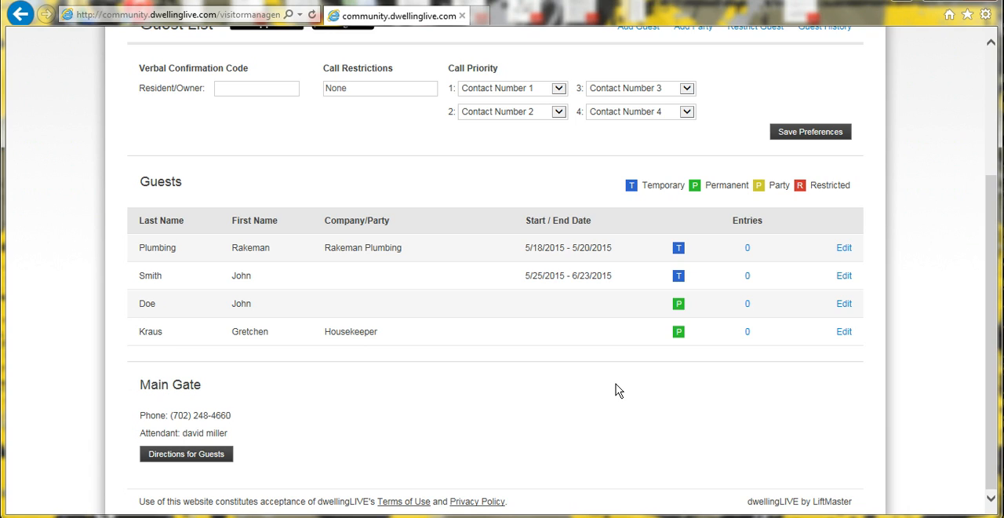
{"action": "scroll", "coordinate": [616, 390], "scroll_direction": "up", "scroll_amount": 3}
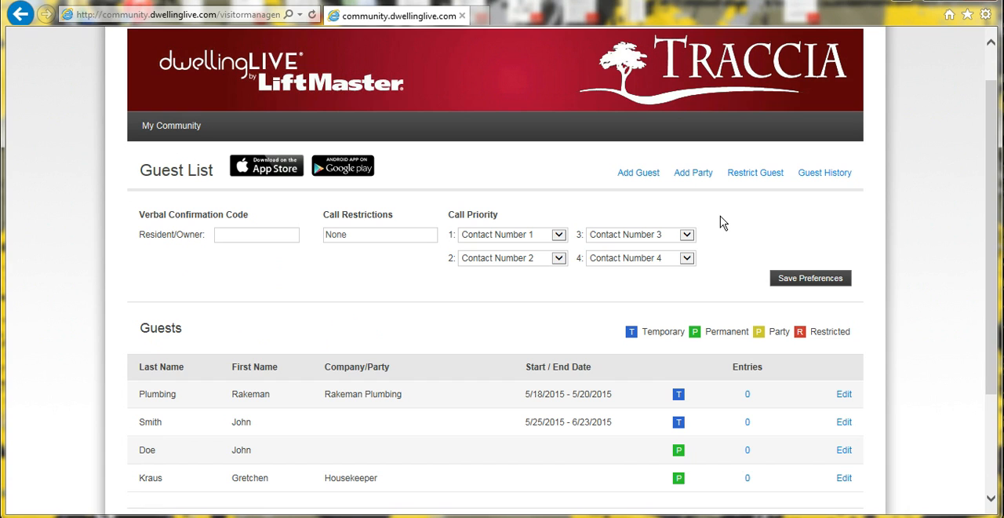
{"action": "left_click", "coordinate": [695, 178]}
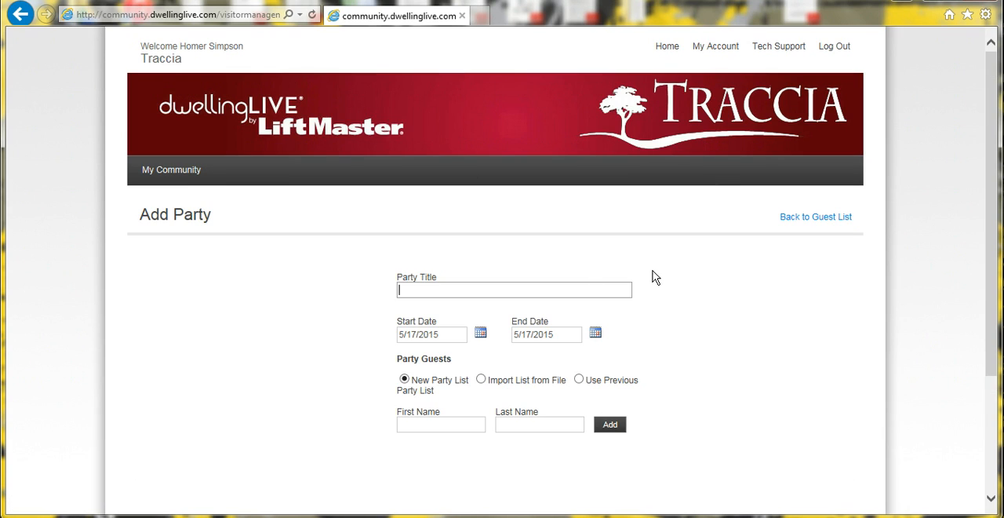
{"action": "scroll", "coordinate": [655, 276], "scroll_direction": "down", "scroll_amount": 3}
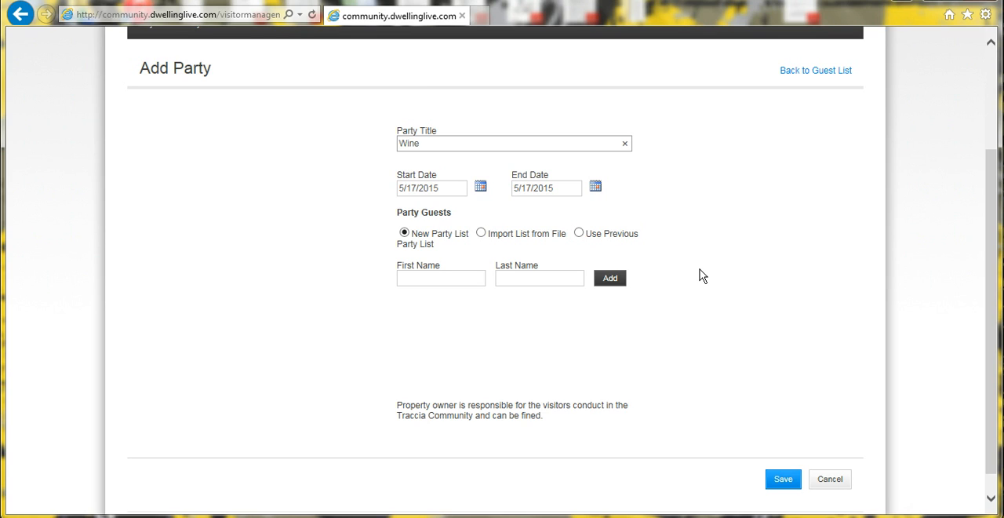
{"action": "type", "text": "Tasting"}
{"action": "left_click", "coordinate": [480, 186]}
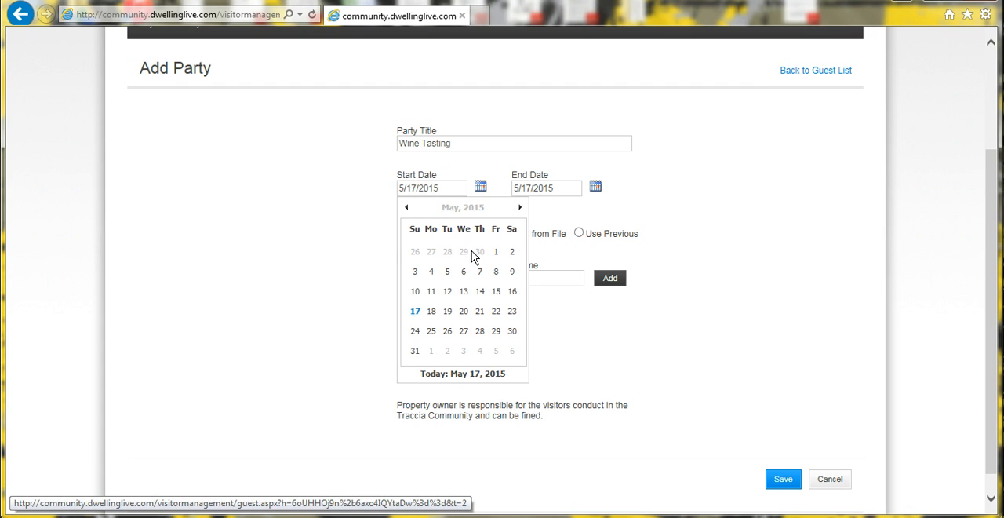
{"action": "left_click", "coordinate": [512, 311]}
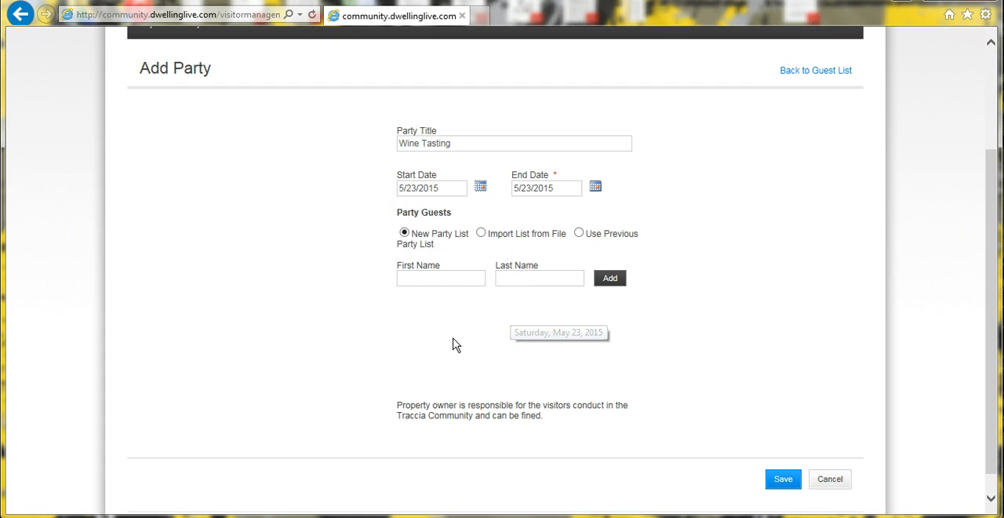
Add Guest One to the Wine Tasting party's new guest list.
{"action": "left_click", "coordinate": [427, 276]}
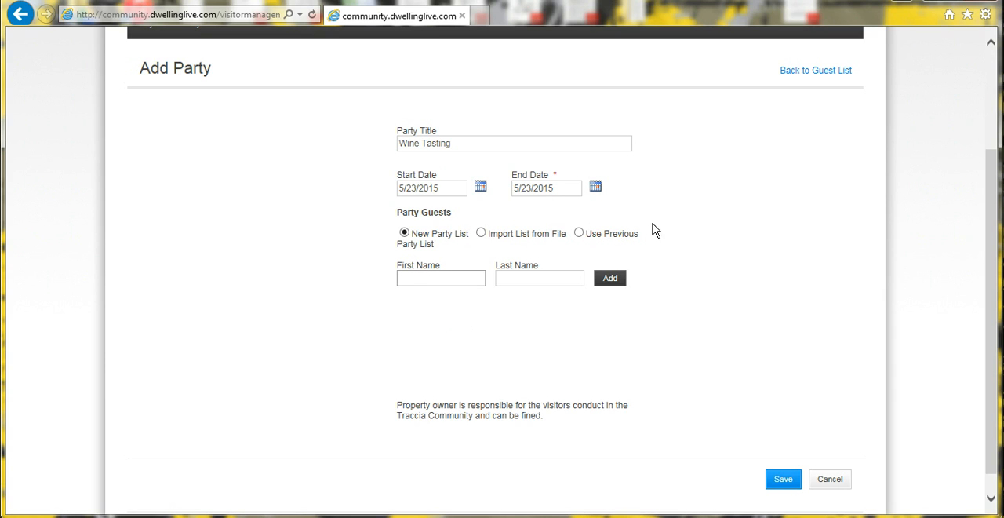
{"action": "type", "text": "Guest"}
{"action": "key", "text": "Tab"}
{"action": "type", "text": "O"}
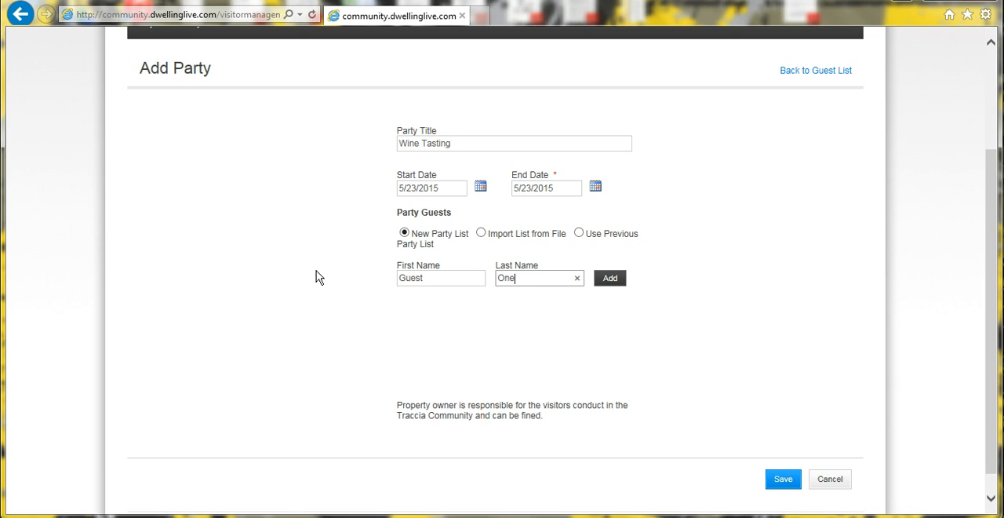
{"action": "key", "text": "Return"}
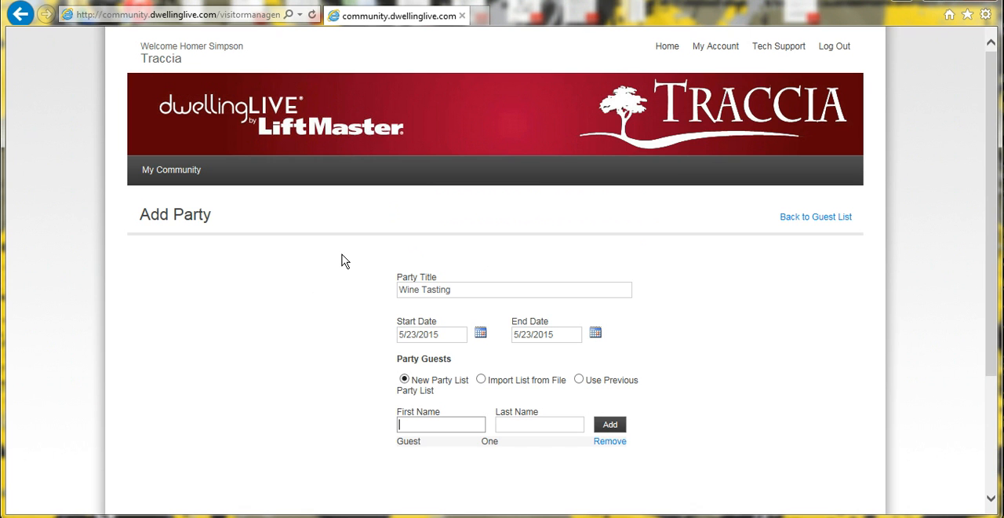
Add Guest Two and Guest Three to the Wine Tasting party's guest list.
{"action": "type", "text": "Guest"}
{"action": "key", "text": "Tab"}
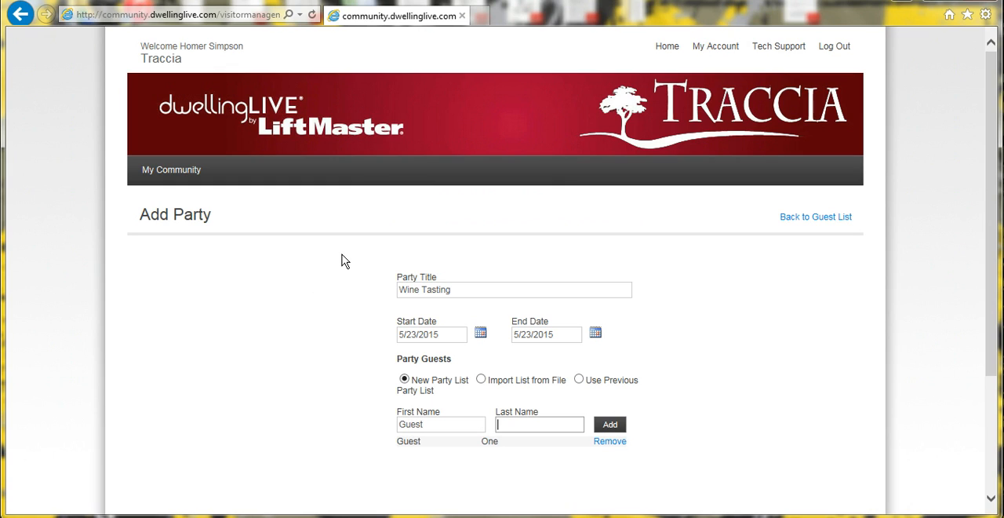
{"action": "type", "text": "Two"}
{"action": "key", "text": "Return"}
{"action": "type", "text": "Guest"}
{"action": "key", "text": "Tab"}
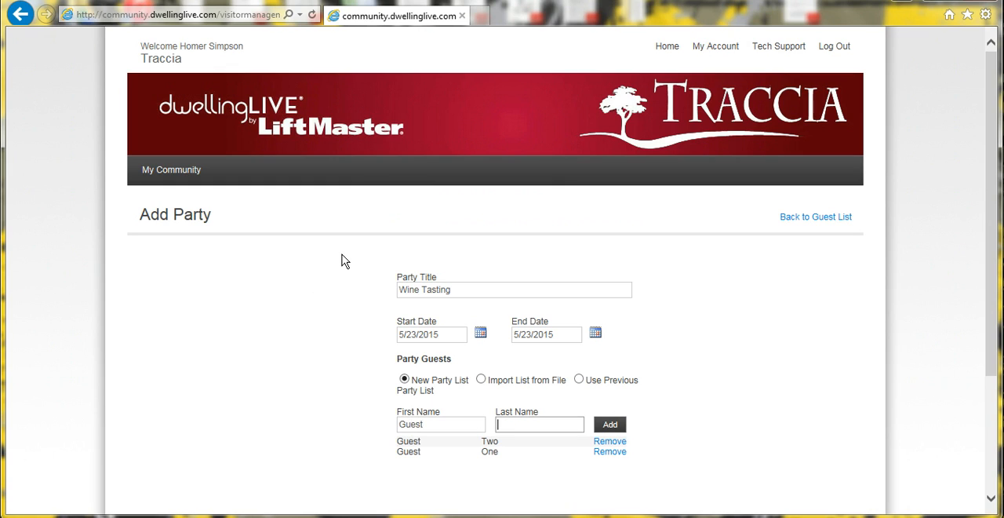
{"action": "type", "text": "Three"}
{"action": "key", "text": "Return"}
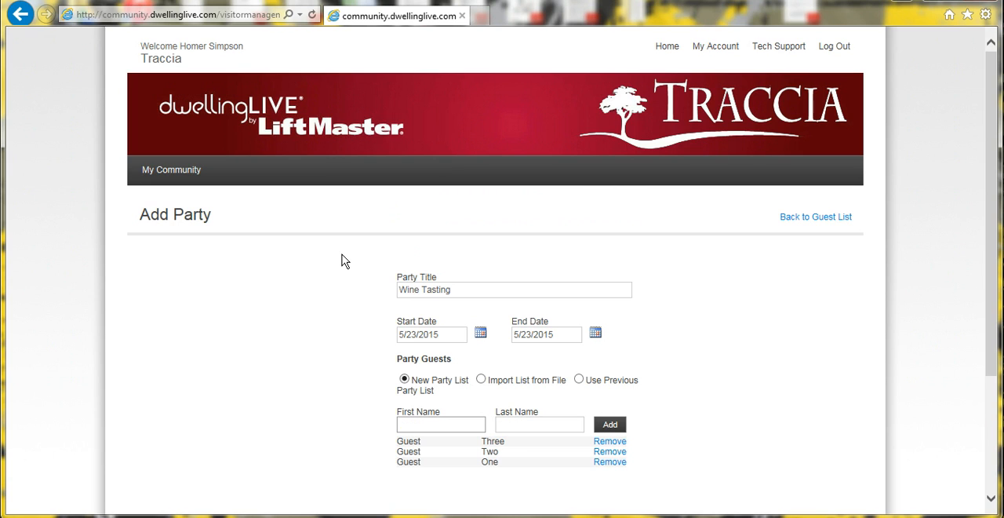
Save the Wine Tasting party and review its attendees in the resident's guest list.
{"action": "scroll", "coordinate": [347, 283], "scroll_direction": "down", "scroll_amount": 3}
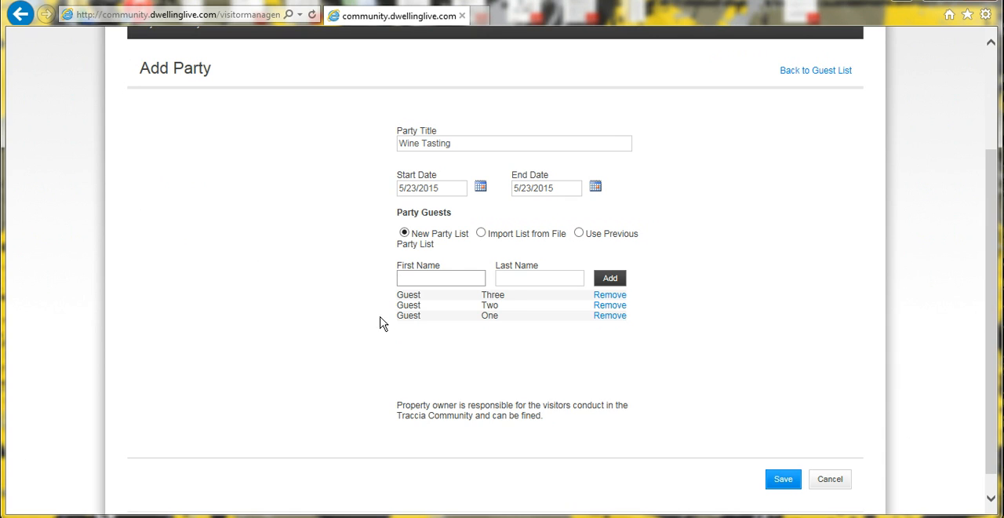
{"action": "scroll", "coordinate": [381, 320], "scroll_direction": "down", "scroll_amount": 1}
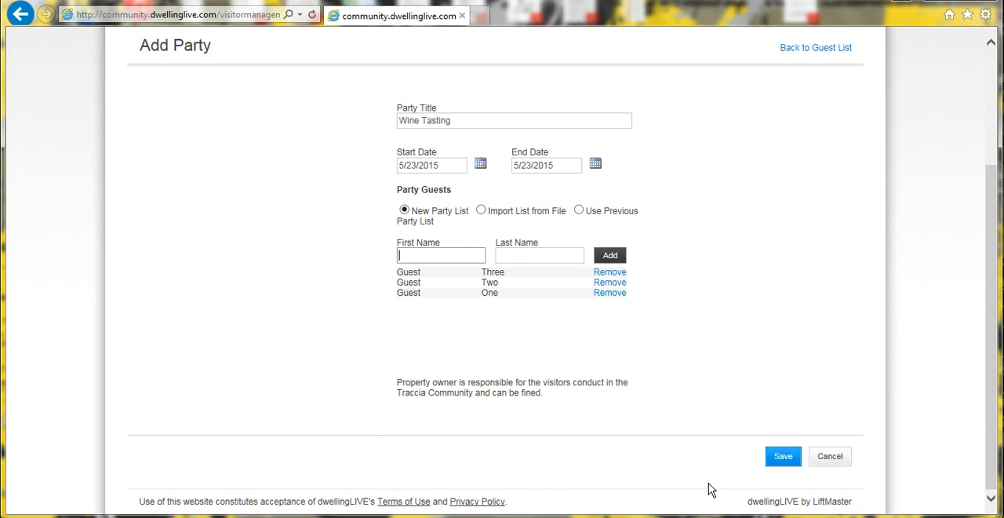
{"action": "left_click", "coordinate": [784, 456]}
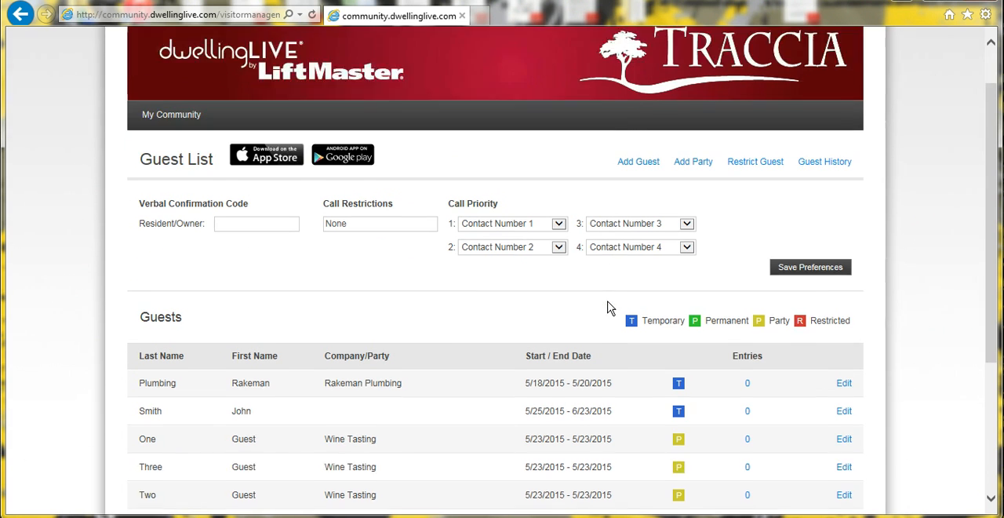
{"action": "scroll", "coordinate": [608, 305], "scroll_direction": "down", "scroll_amount": 3}
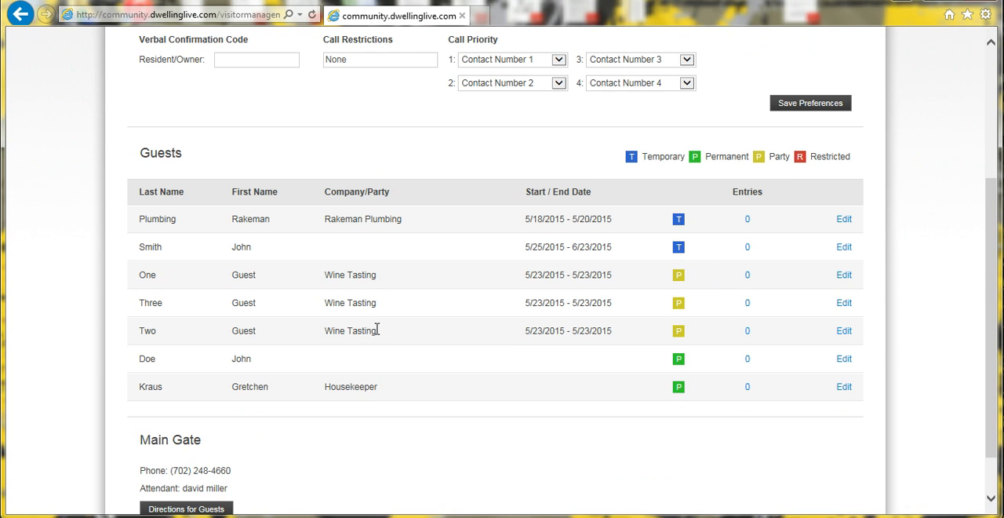
{"action": "scroll", "coordinate": [557, 314], "scroll_direction": "up", "scroll_amount": 3}
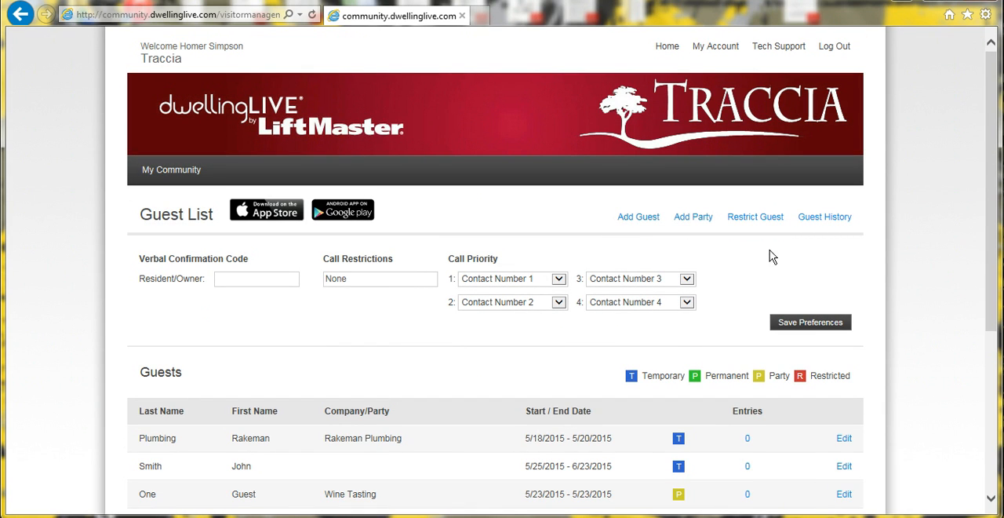
{"action": "scroll", "coordinate": [453, 384], "scroll_direction": "down", "scroll_amount": 3}
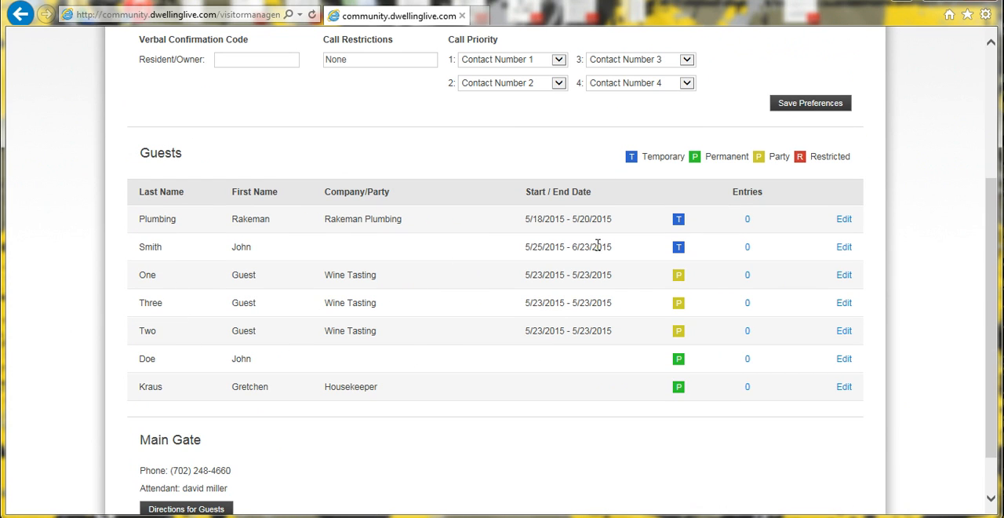
{"action": "scroll", "coordinate": [598, 245], "scroll_direction": "up", "scroll_amount": 3}
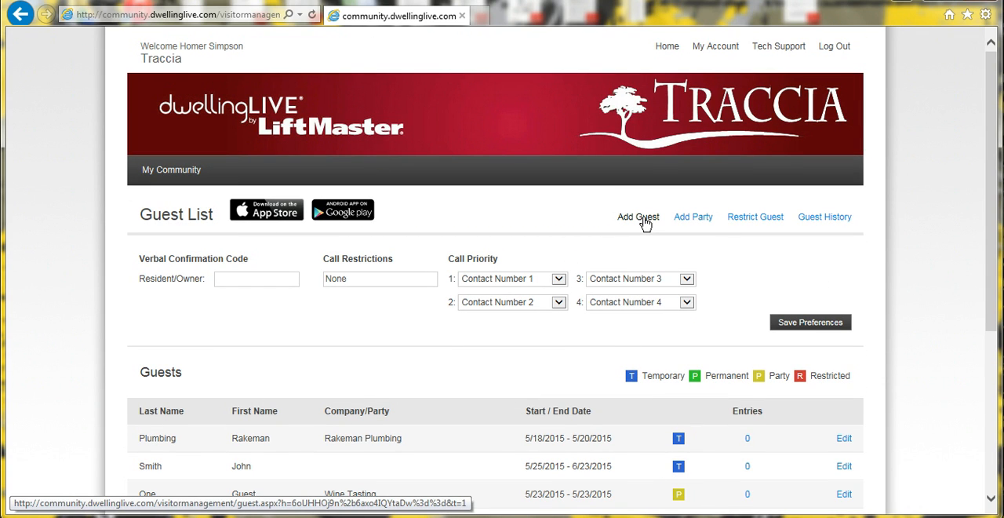
Start a new guest entry as a Party Attendee with first name Guest and last name Four.
{"action": "left_click", "coordinate": [644, 221]}
{"action": "scroll", "coordinate": [643, 222], "scroll_direction": "down", "scroll_amount": 2}
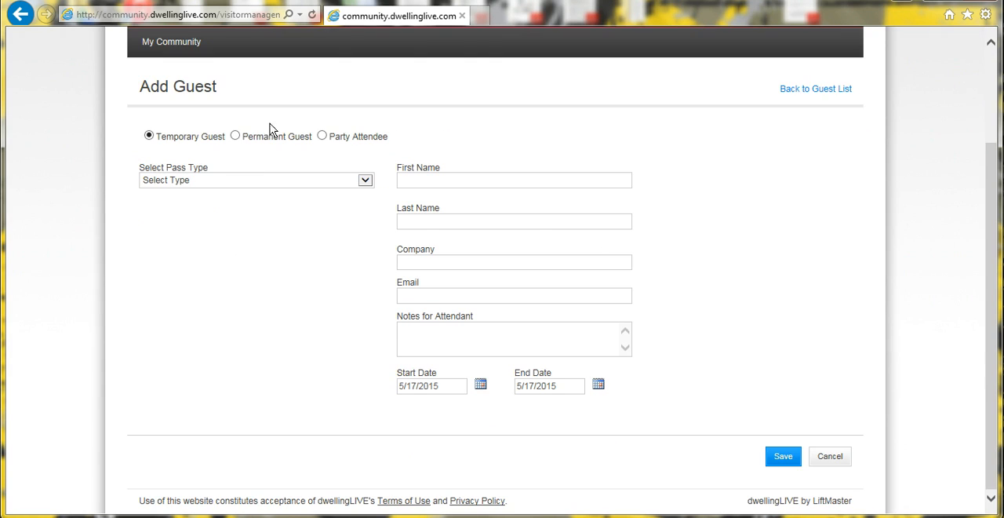
{"action": "left_click", "coordinate": [322, 136]}
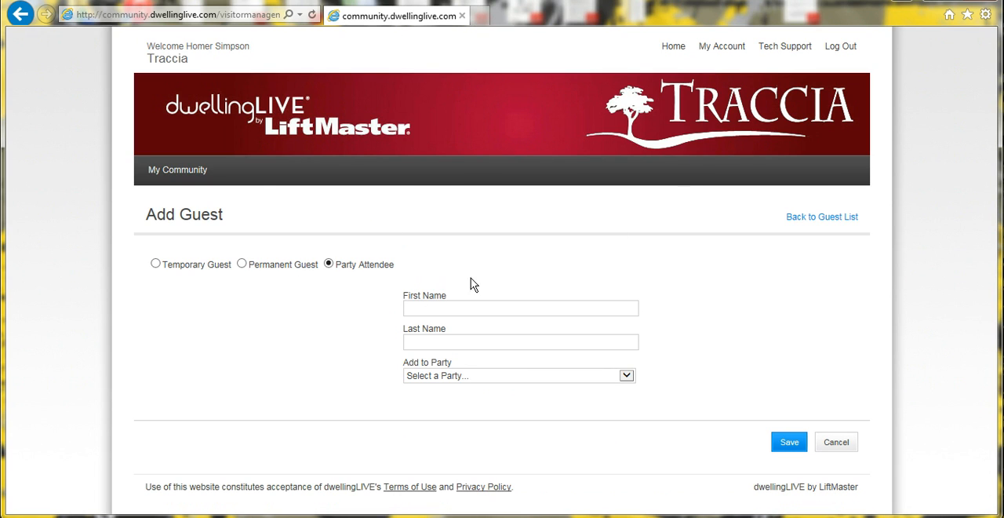
{"action": "left_click", "coordinate": [474, 304]}
{"action": "type", "text": "Guest"}
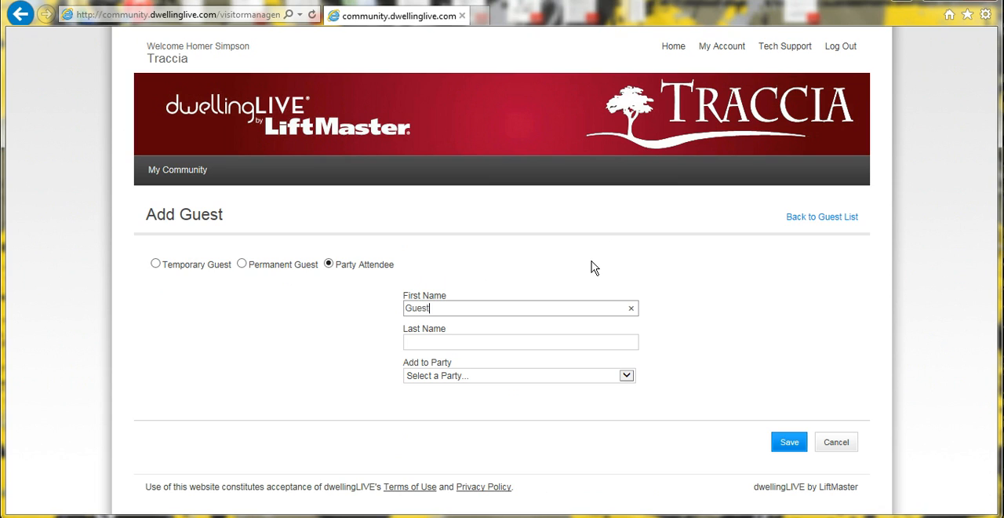
{"action": "key", "text": "Tab"}
{"action": "type", "text": "G"}
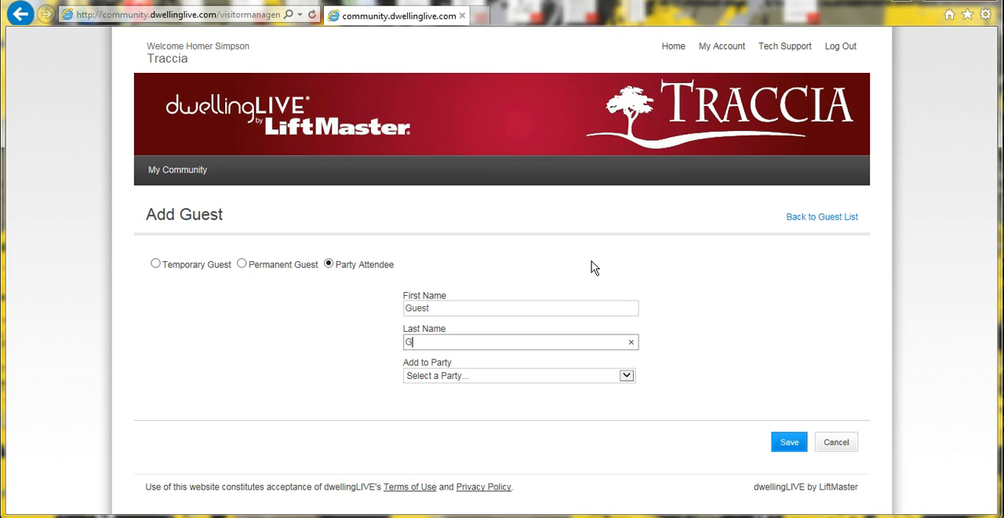
{"action": "type", "text": "our"}
{"action": "key", "text": "BackSpace"}
{"action": "key", "text": "BackSpace"}
{"action": "key", "text": "BackSpace"}
{"action": "type", "text": "F"}
{"action": "key", "text": "BackSpace"}
{"action": "type", "text": "Four"}
Assign Guest Four to the Wine Tasting party, save the entry and check the guest list.
{"action": "left_click", "coordinate": [521, 376]}
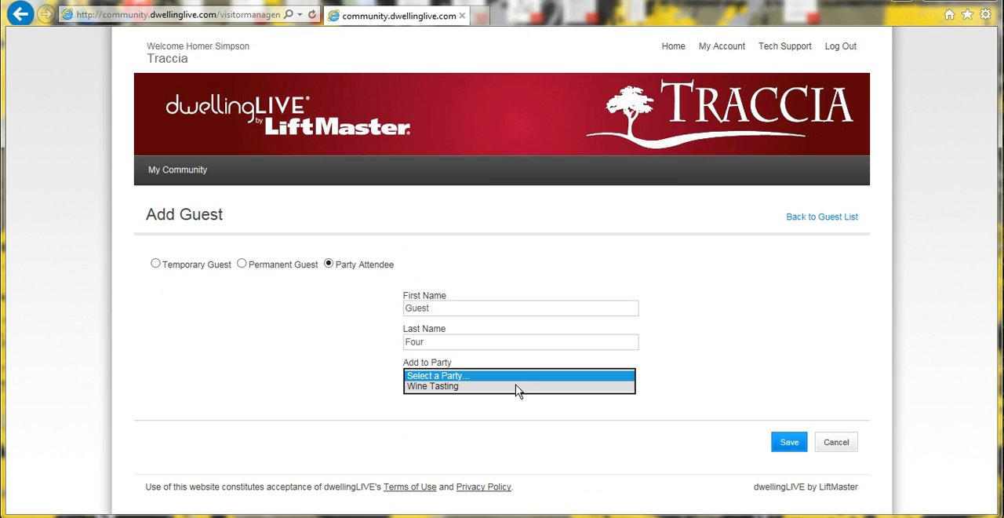
{"action": "left_click", "coordinate": [523, 388]}
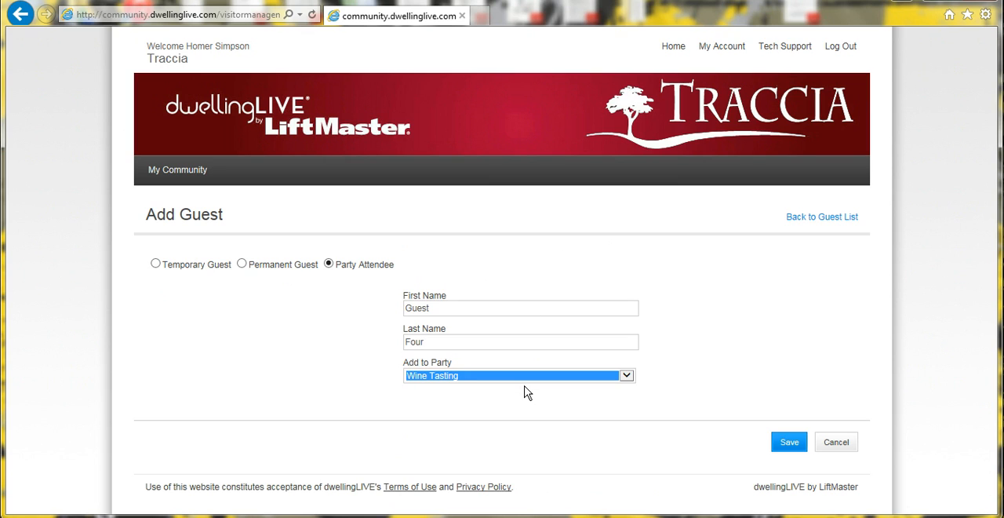
{"action": "left_click", "coordinate": [789, 443]}
{"action": "scroll", "coordinate": [506, 361], "scroll_direction": "down", "scroll_amount": 3}
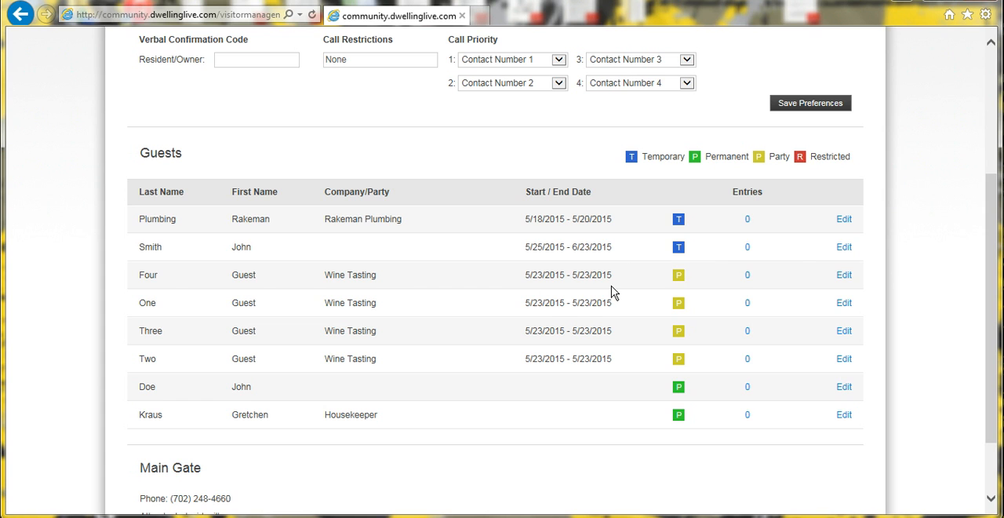
{"action": "scroll", "coordinate": [580, 302], "scroll_direction": "up", "scroll_amount": 3}
{"action": "scroll", "coordinate": [445, 283], "scroll_direction": "down", "scroll_amount": 2}
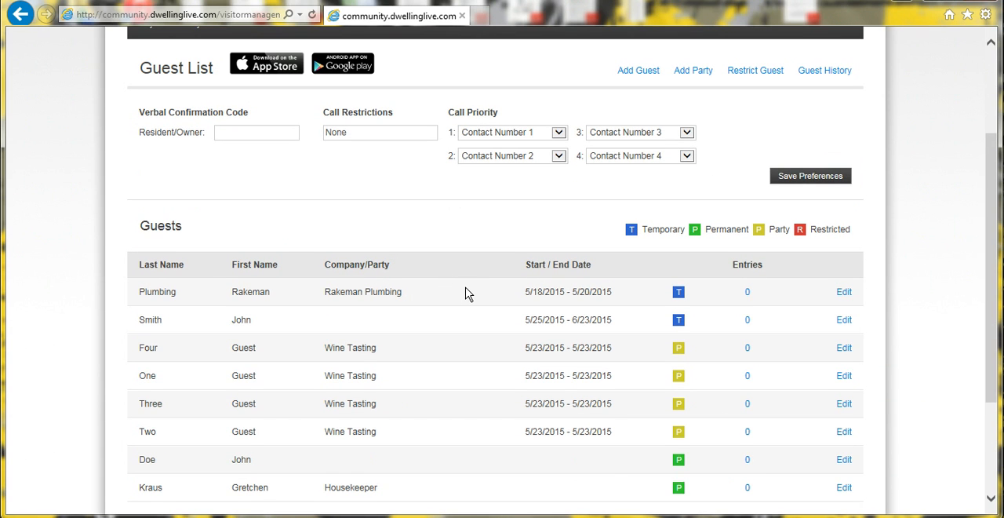
{"action": "scroll", "coordinate": [465, 293], "scroll_direction": "up", "scroll_amount": 2}
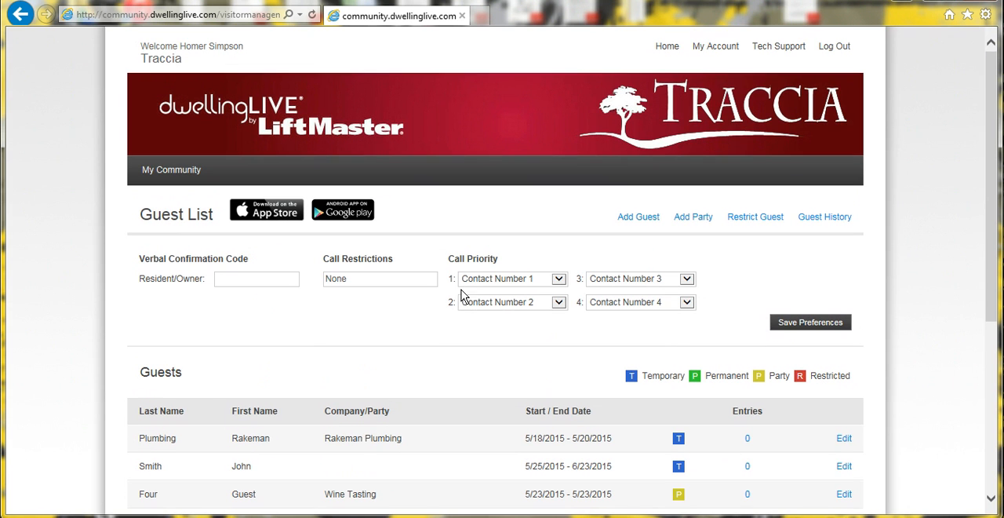
Start another party and reuse the previous Wine Tasting party list for its guests.
{"action": "left_click", "coordinate": [639, 219]}
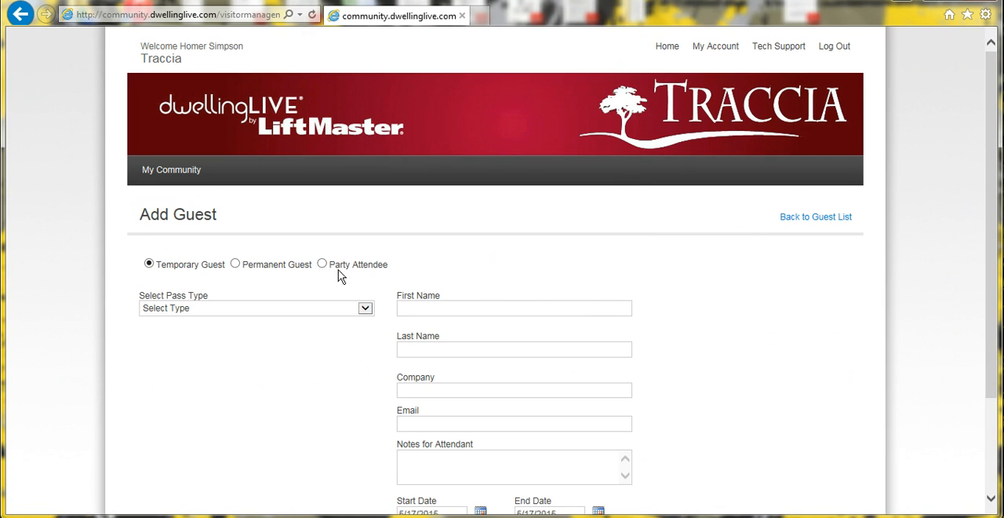
{"action": "left_click", "coordinate": [671, 49]}
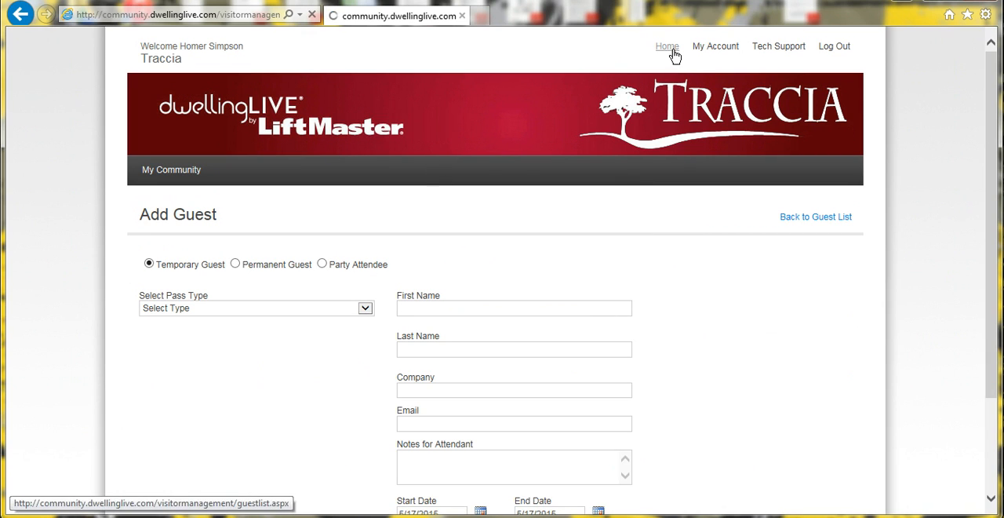
{"action": "left_click", "coordinate": [694, 219]}
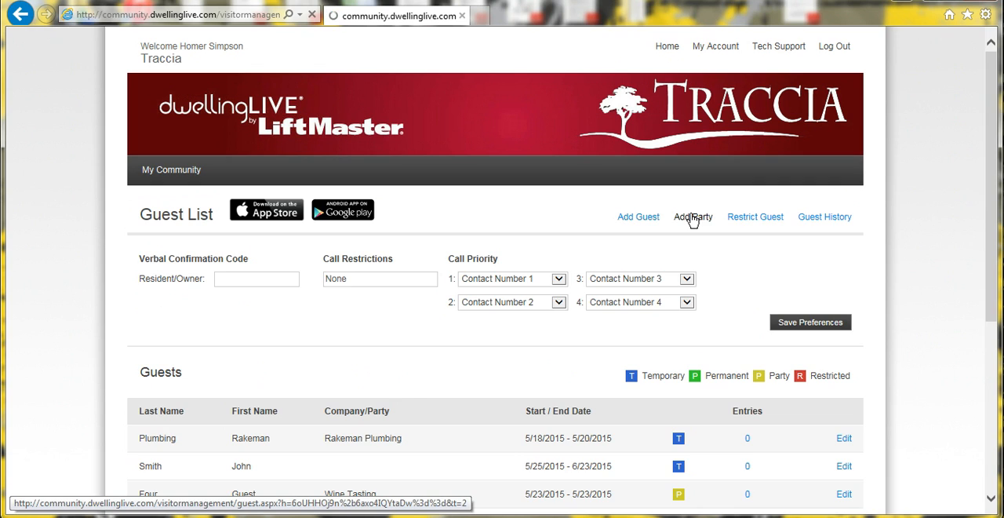
{"action": "scroll", "coordinate": [810, 323], "scroll_direction": "down", "scroll_amount": 3}
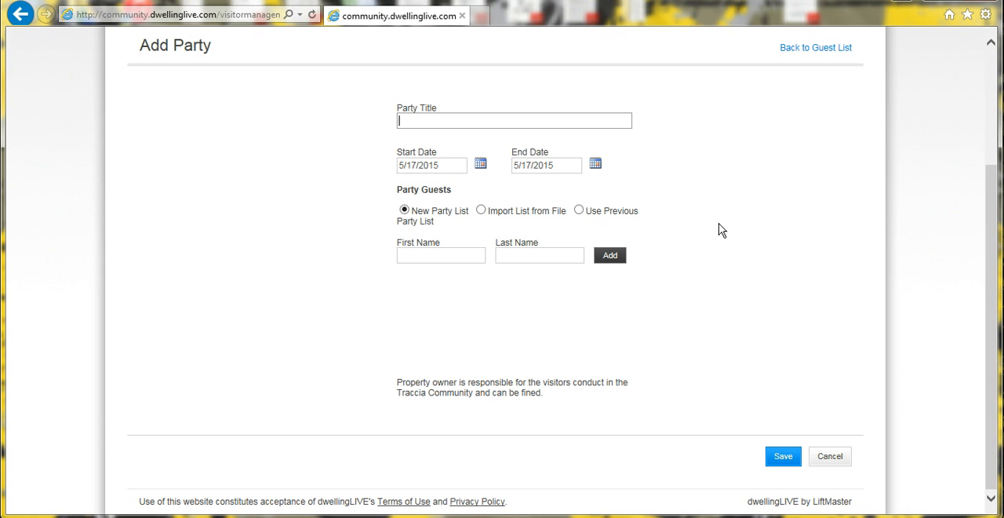
{"action": "scroll", "coordinate": [818, 217], "scroll_direction": "up", "scroll_amount": 2}
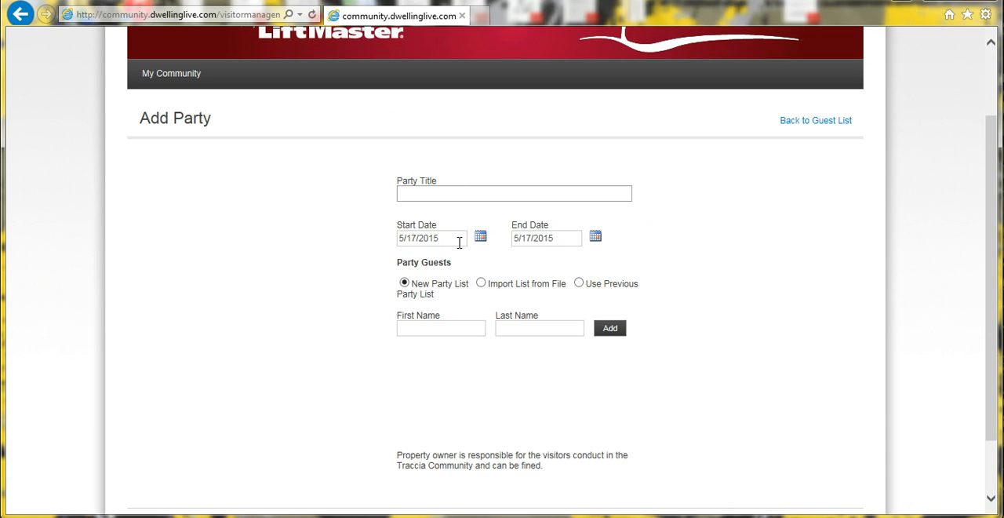
{"action": "left_click", "coordinate": [580, 285]}
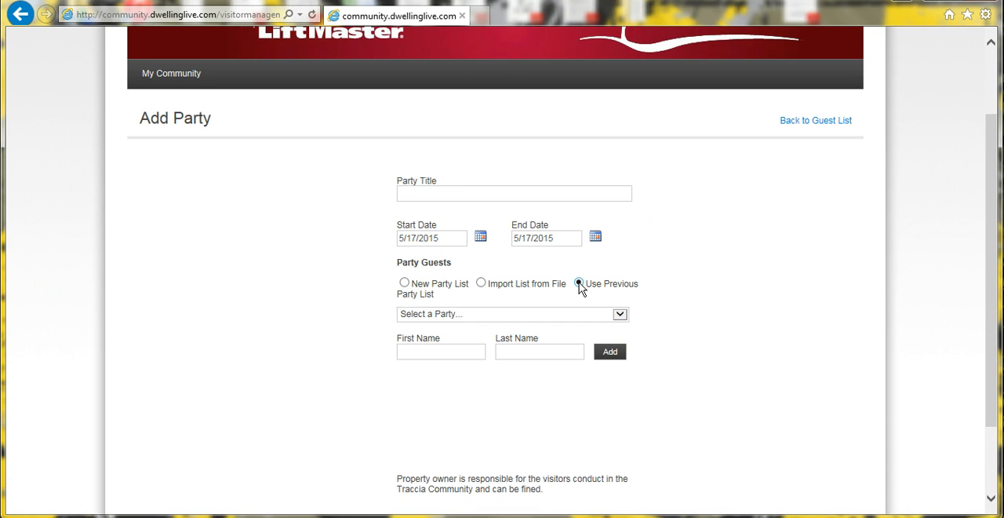
{"action": "left_click", "coordinate": [619, 314]}
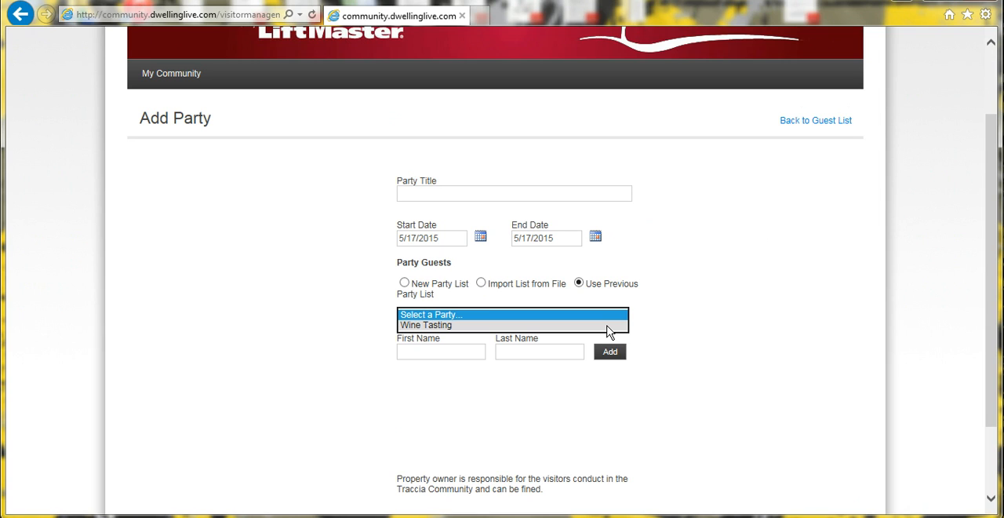
{"action": "left_click", "coordinate": [609, 325]}
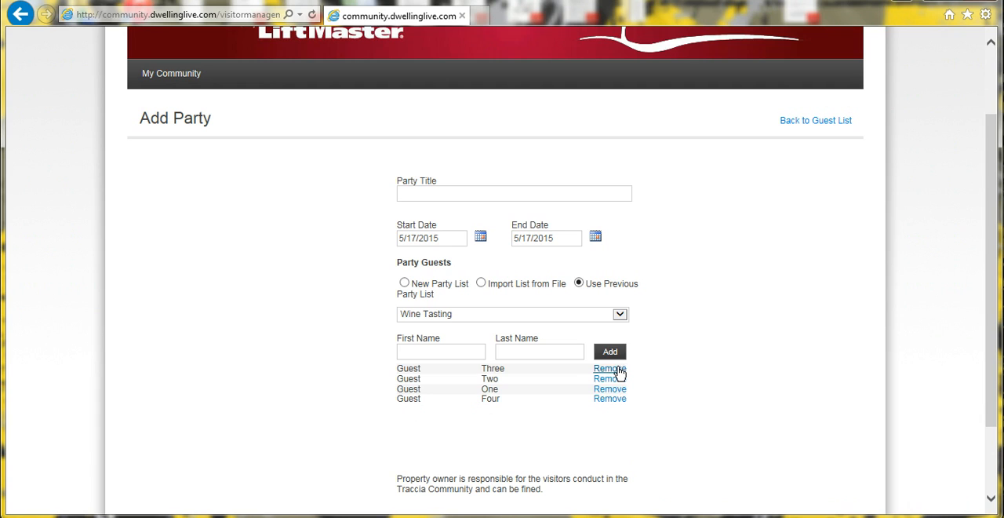
Add Guest Five to the new party's reused guest list.
{"action": "left_click", "coordinate": [442, 355]}
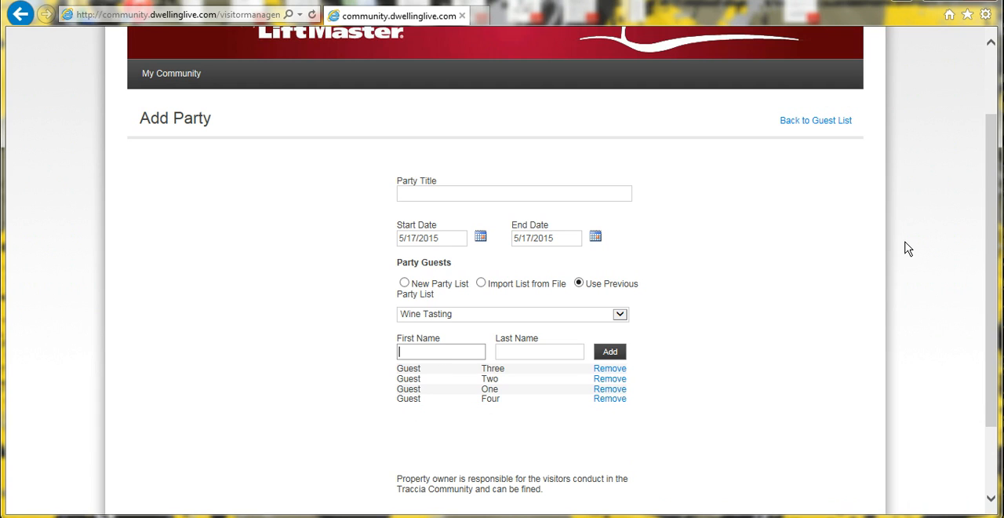
{"action": "type", "text": "Guest"}
{"action": "key", "text": "Tab"}
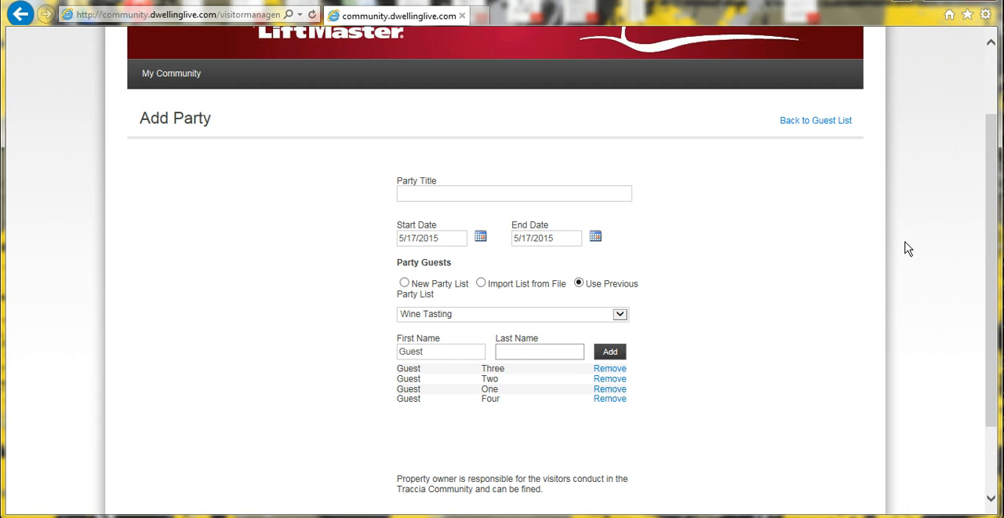
{"action": "type", "text": "Five"}
{"action": "left_click", "coordinate": [614, 353]}
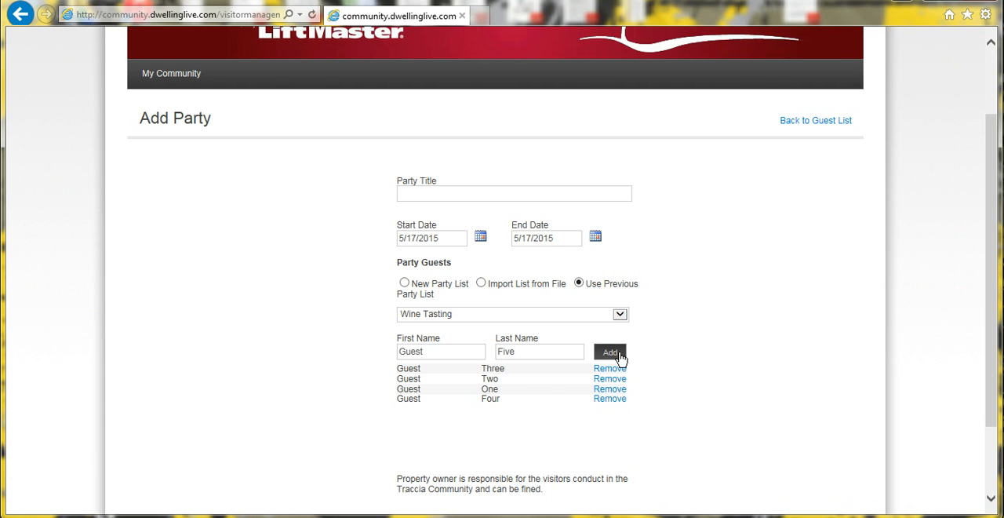
Set the new party's start date to 6/27/2015 and save the party with its reused guest list.
{"action": "scroll", "coordinate": [732, 338], "scroll_direction": "down", "scroll_amount": 3}
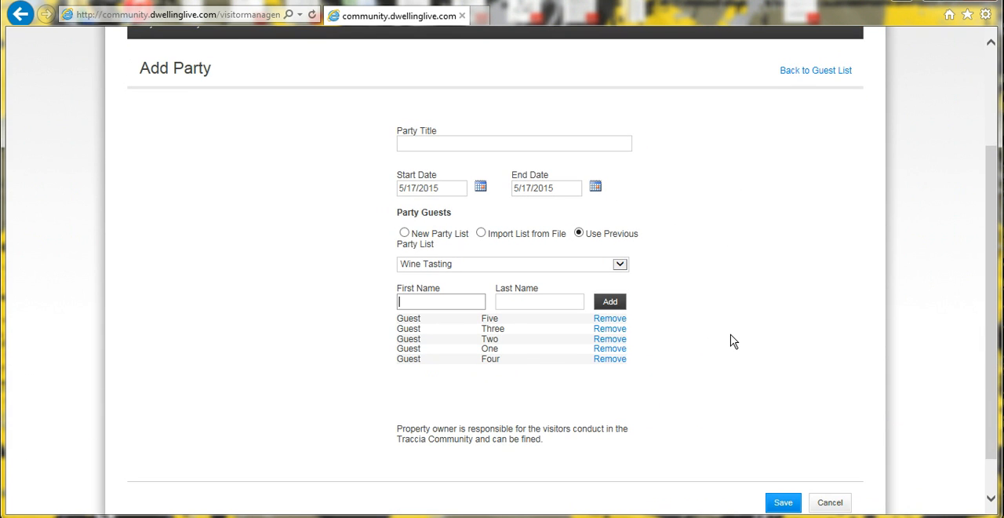
{"action": "left_click", "coordinate": [480, 190]}
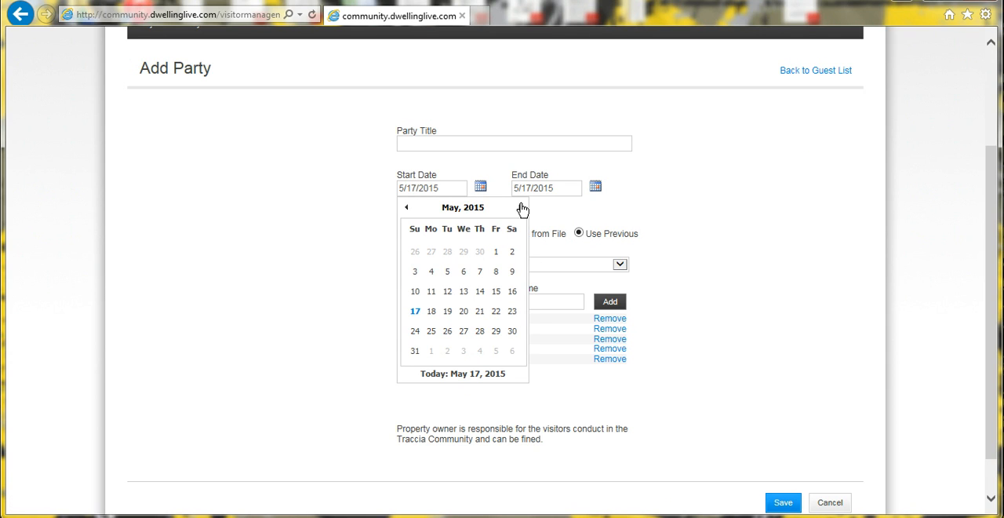
{"action": "left_click", "coordinate": [519, 208]}
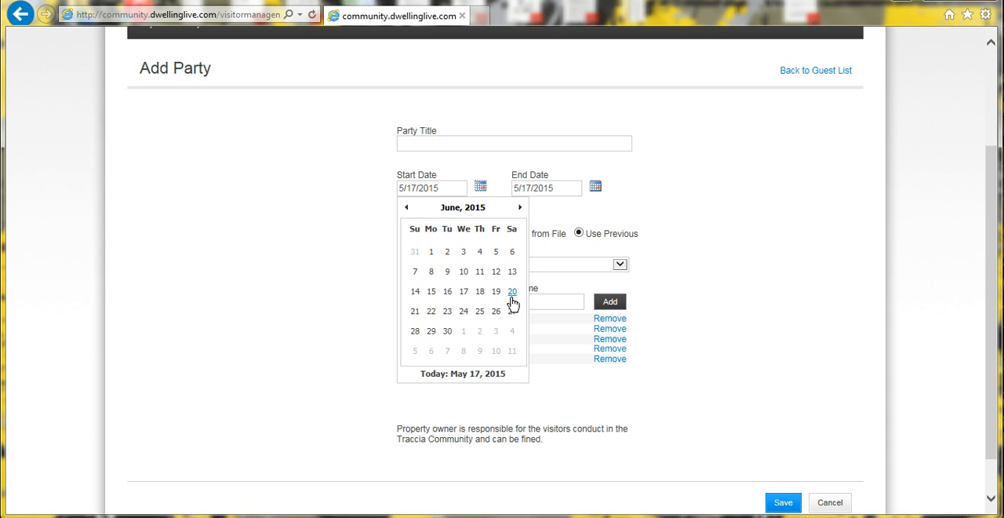
{"action": "left_click", "coordinate": [511, 316]}
{"action": "scroll", "coordinate": [619, 452], "scroll_direction": "down", "scroll_amount": 1}
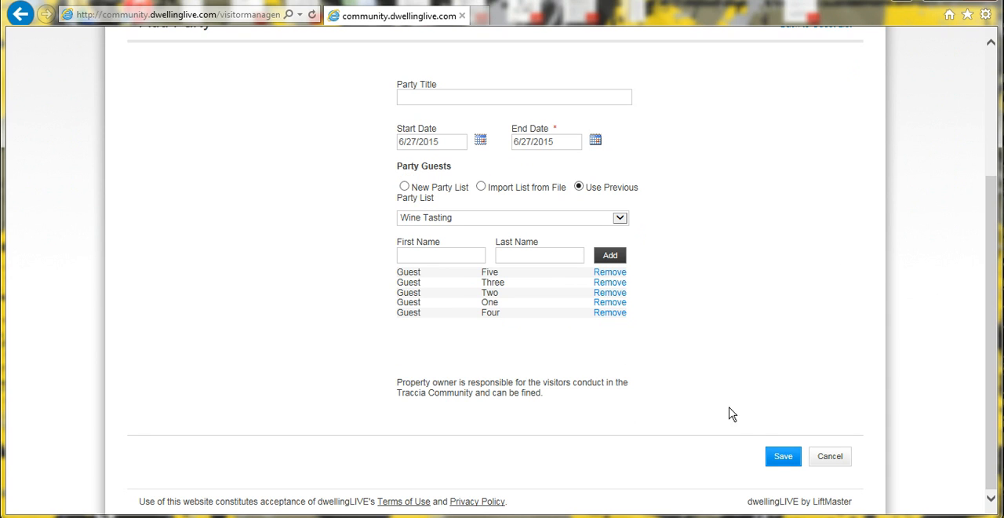
{"action": "left_click", "coordinate": [787, 457]}
Review the guest list for the party guests' entries and their dates, along with the call preferences above it.
{"action": "scroll", "coordinate": [549, 361], "scroll_direction": "down", "scroll_amount": 5}
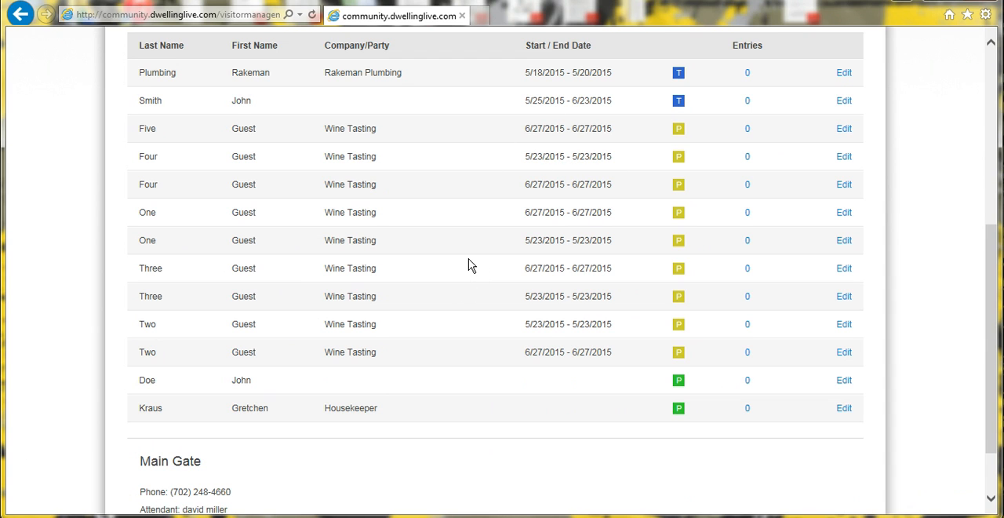
{"action": "scroll", "coordinate": [470, 265], "scroll_direction": "up", "scroll_amount": 3}
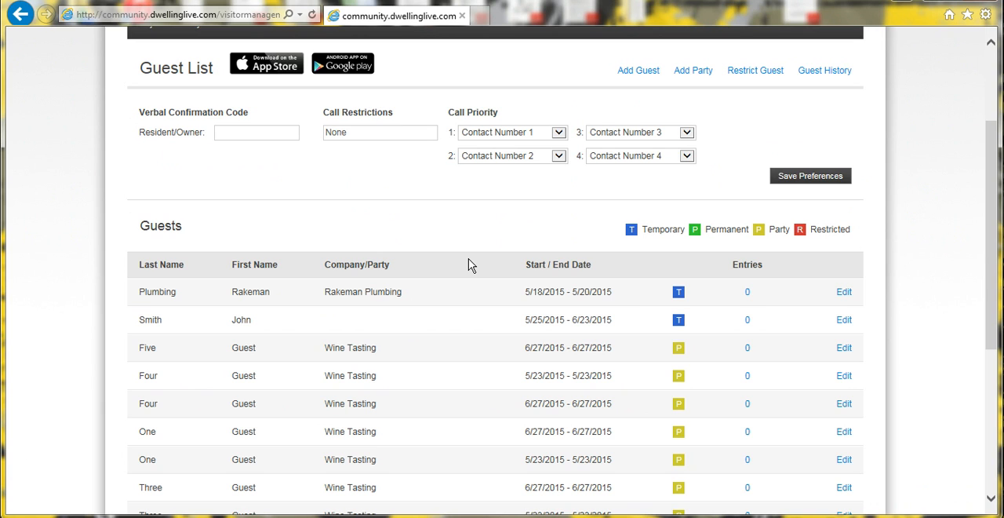
{"action": "scroll", "coordinate": [471, 265], "scroll_direction": "up", "scroll_amount": 1}
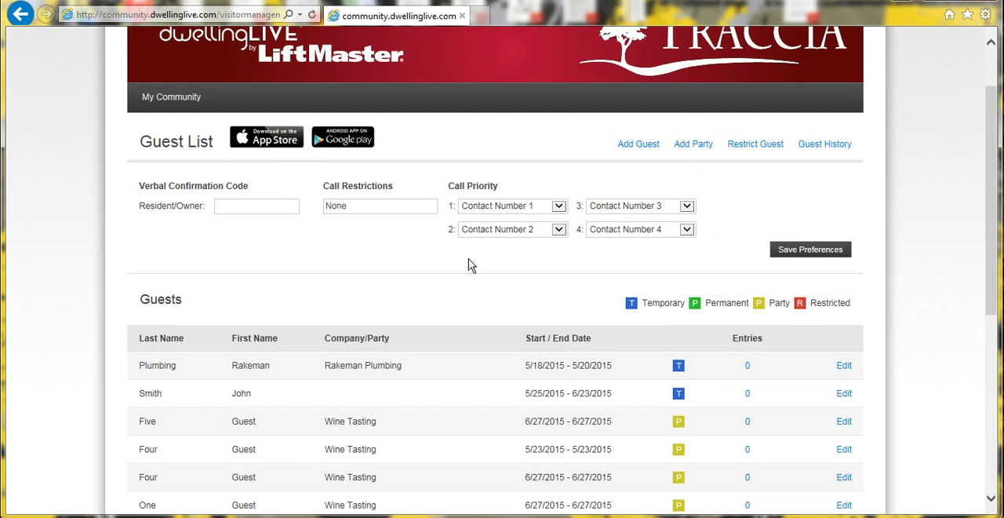
{"action": "scroll", "coordinate": [471, 265], "scroll_direction": "down", "scroll_amount": 5}
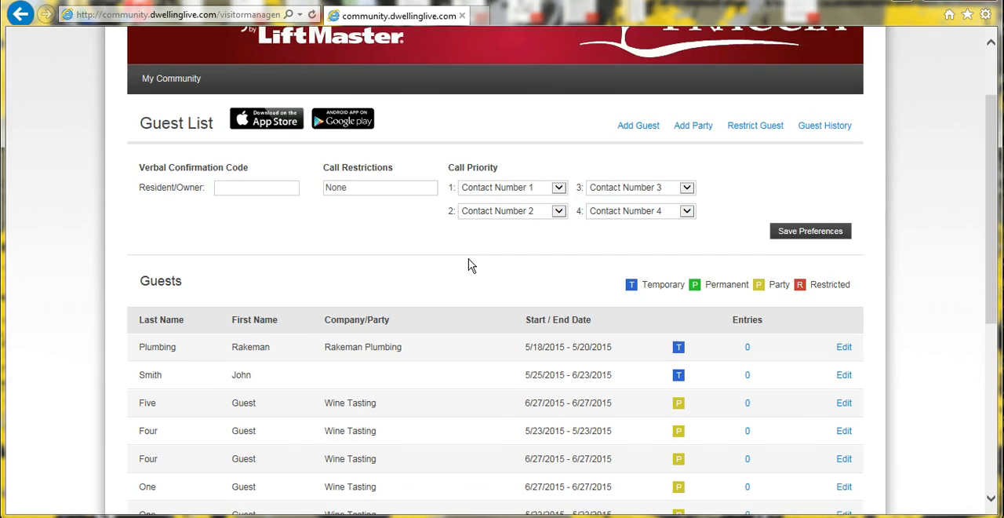
{"action": "scroll", "coordinate": [468, 264], "scroll_direction": "up", "scroll_amount": 5}
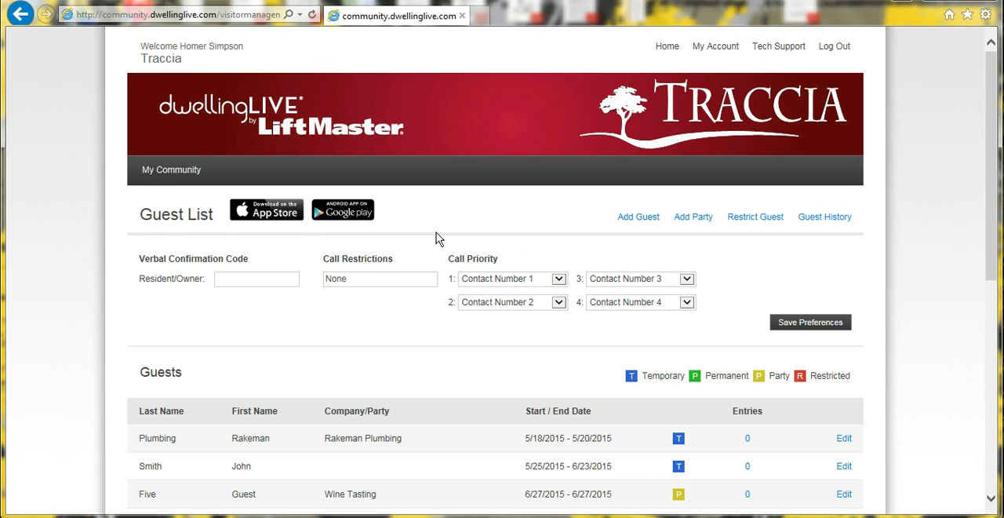
{"action": "scroll", "coordinate": [437, 239], "scroll_direction": "down", "scroll_amount": 5}
{"action": "scroll", "coordinate": [436, 238], "scroll_direction": "up", "scroll_amount": 5}
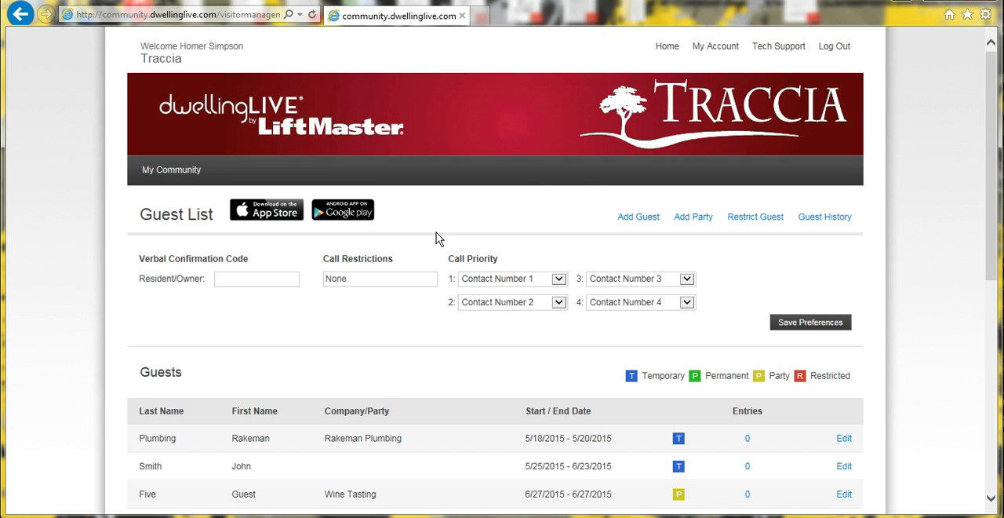